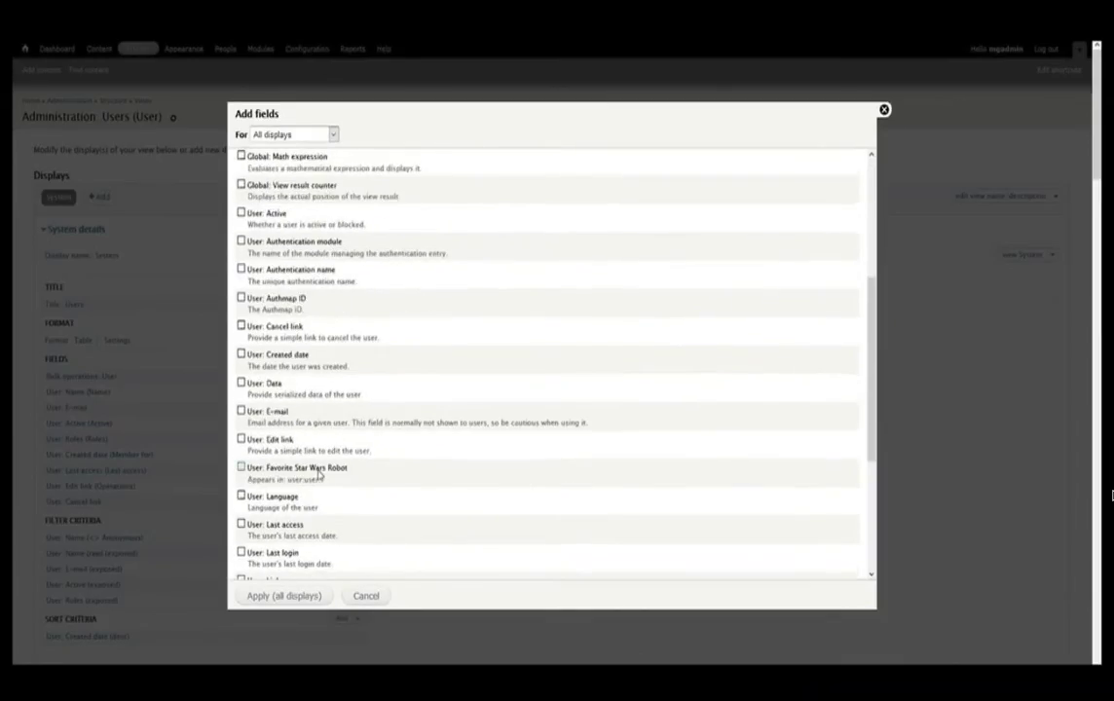
- Add the User: Favorite Star Wars Robot field to the view with its default settings
left_click(319, 471)
left_click(290, 598)
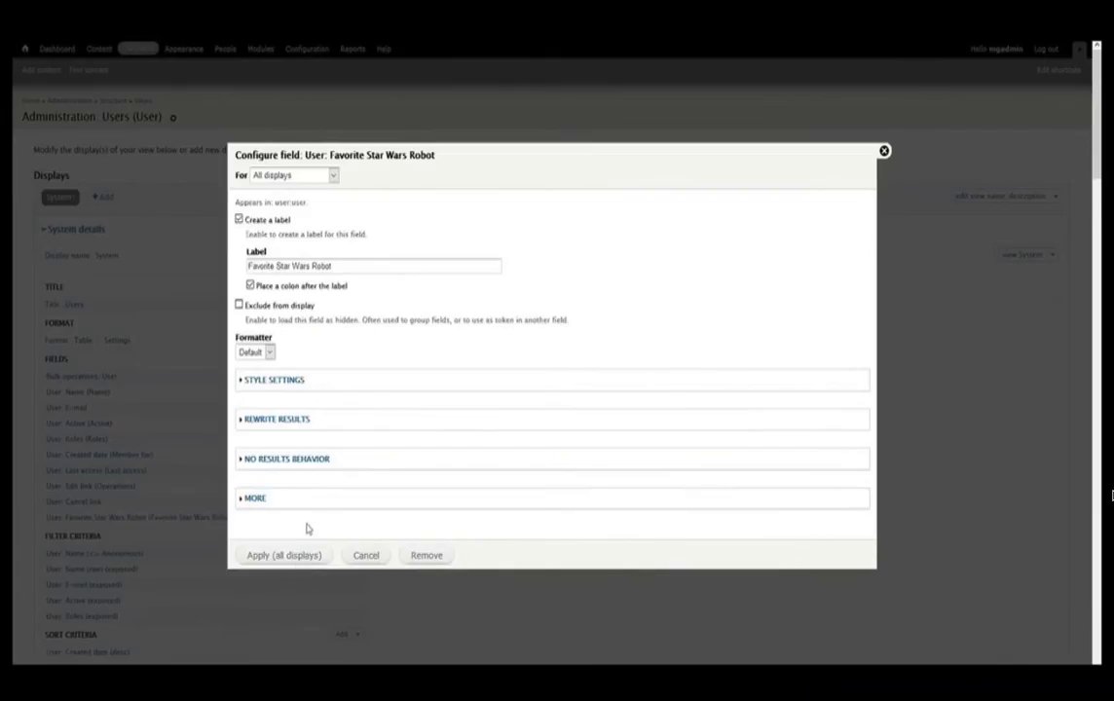
left_click(294, 557)
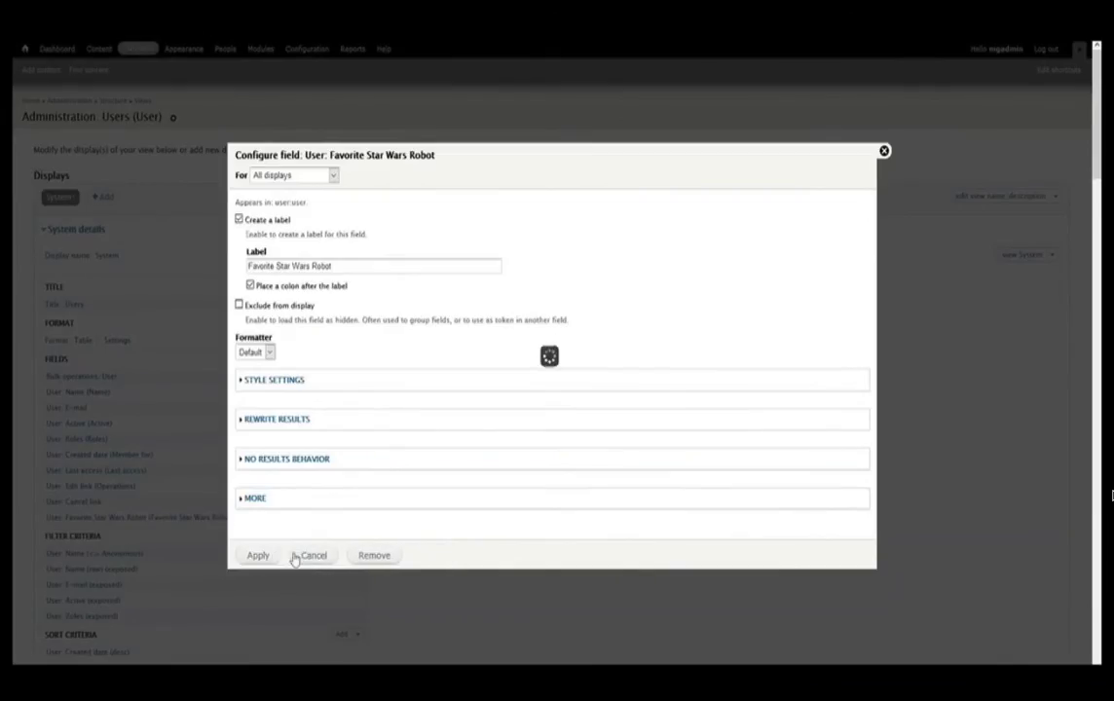
- Rearrange the fields so Favorite Star Wars Robot sits right after Active
left_click(360, 407)
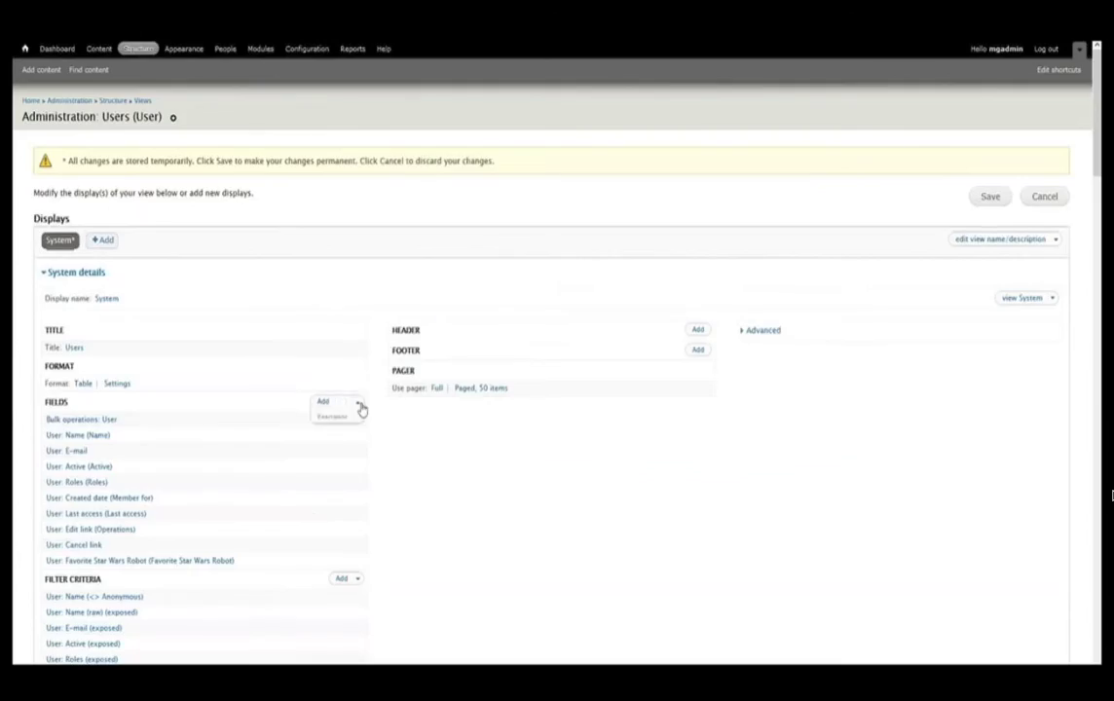
left_click(338, 421)
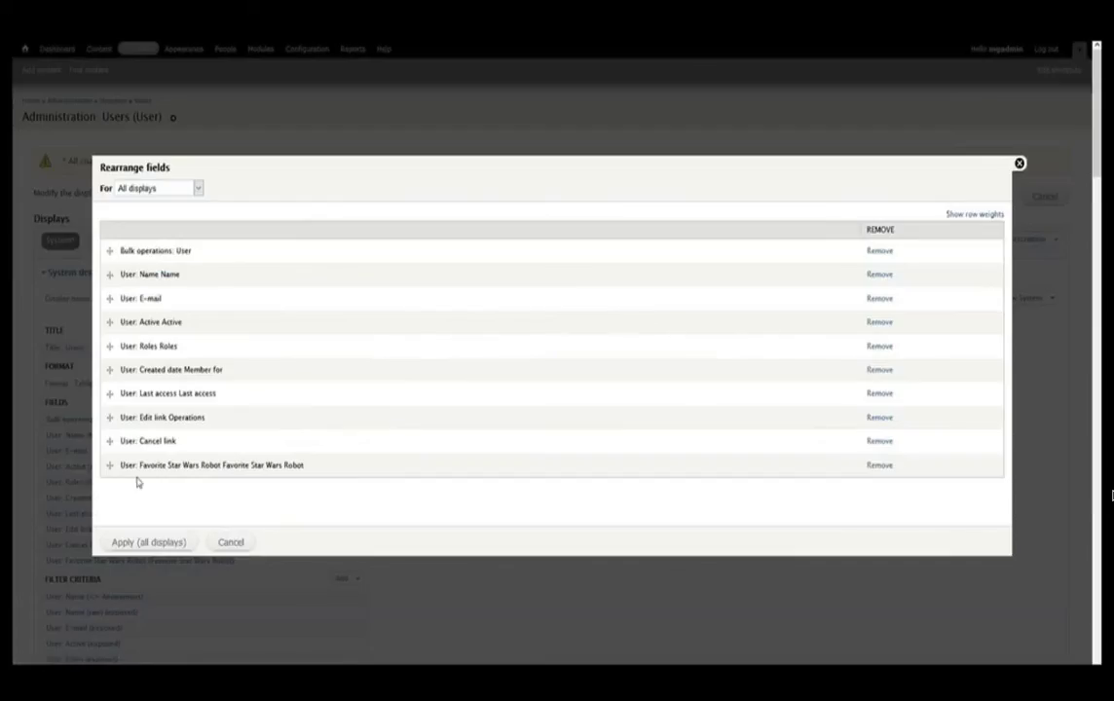
left_click_drag(112, 463, 112, 347)
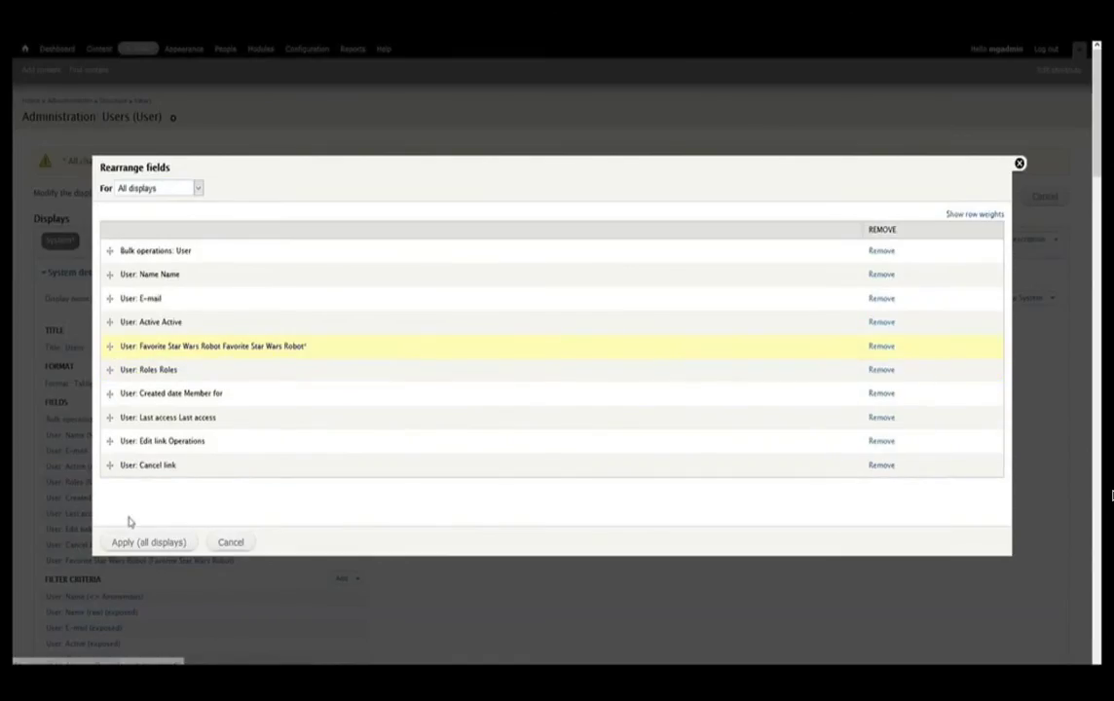
left_click(131, 545)
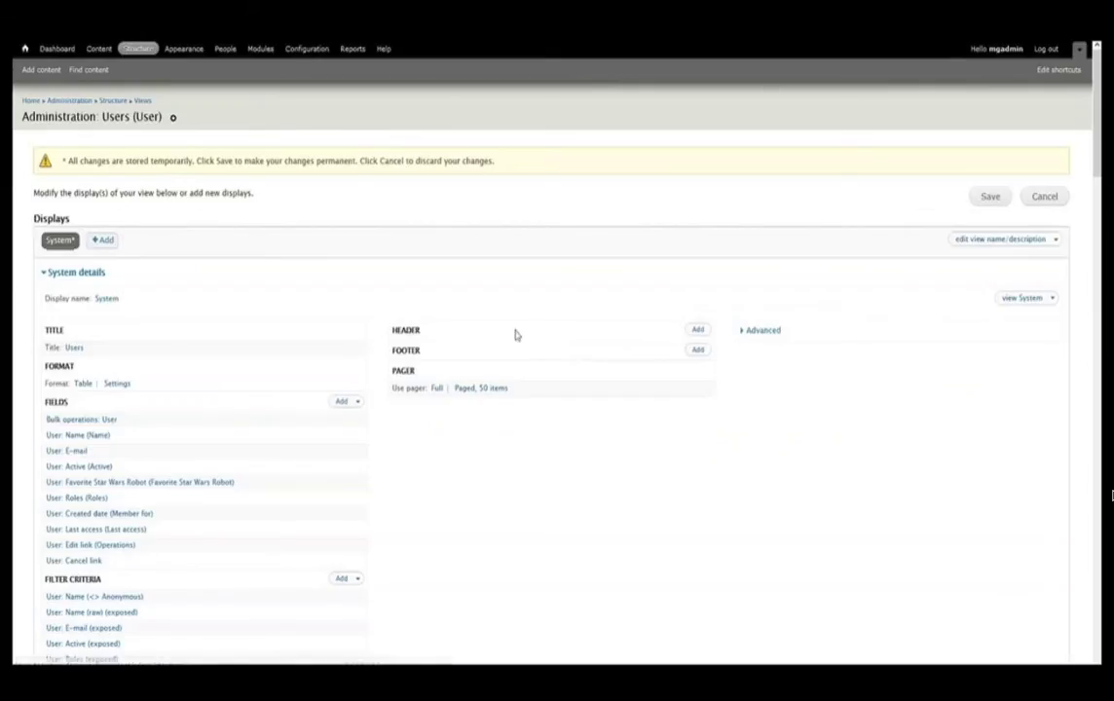
- Check the preview's Favorite Star Wars Robot values, then save the Administration: Users view
scroll(951, 210, "down", 3)
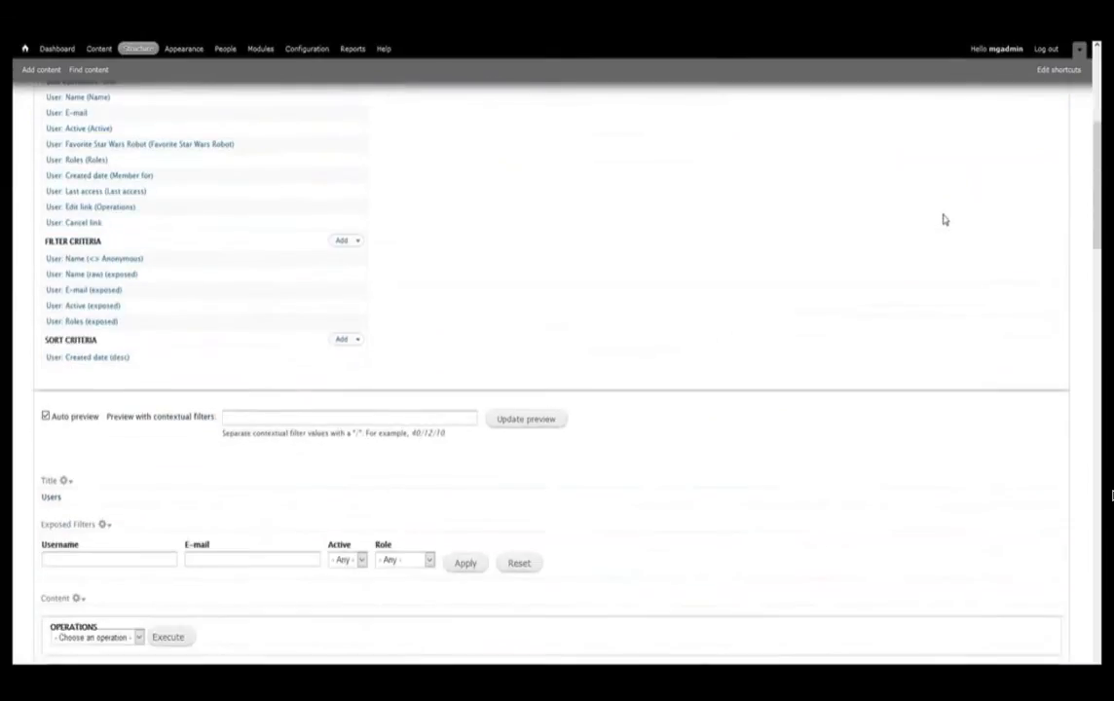
scroll(943, 220, "down", 3)
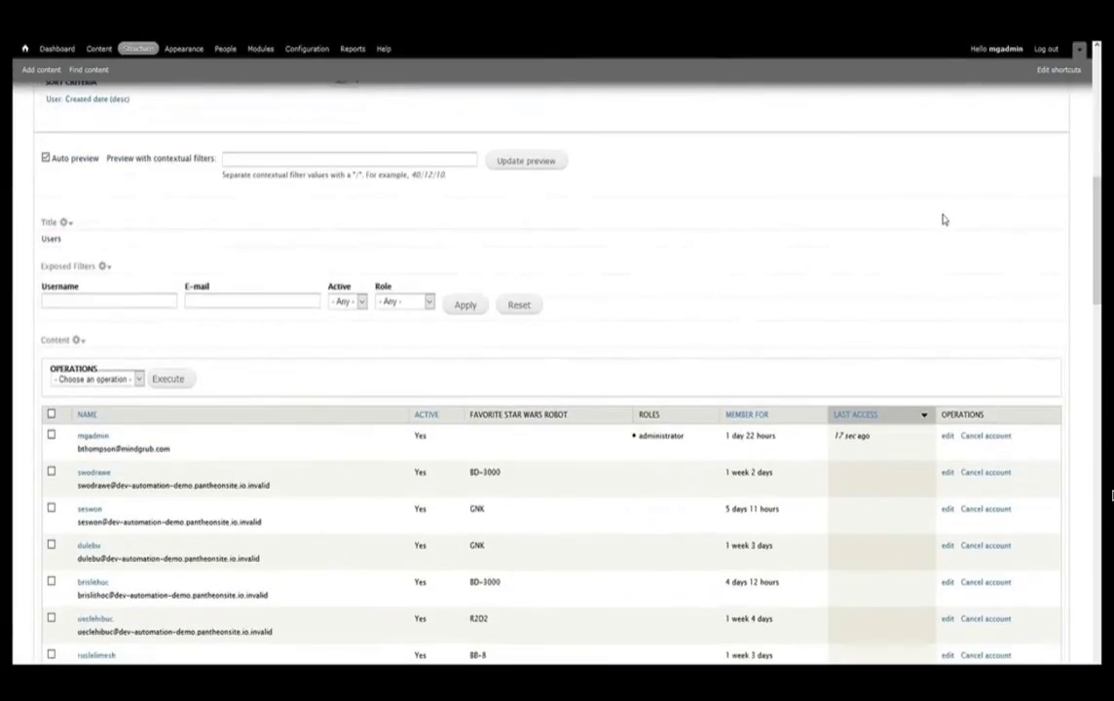
scroll(942, 220, "up", 1)
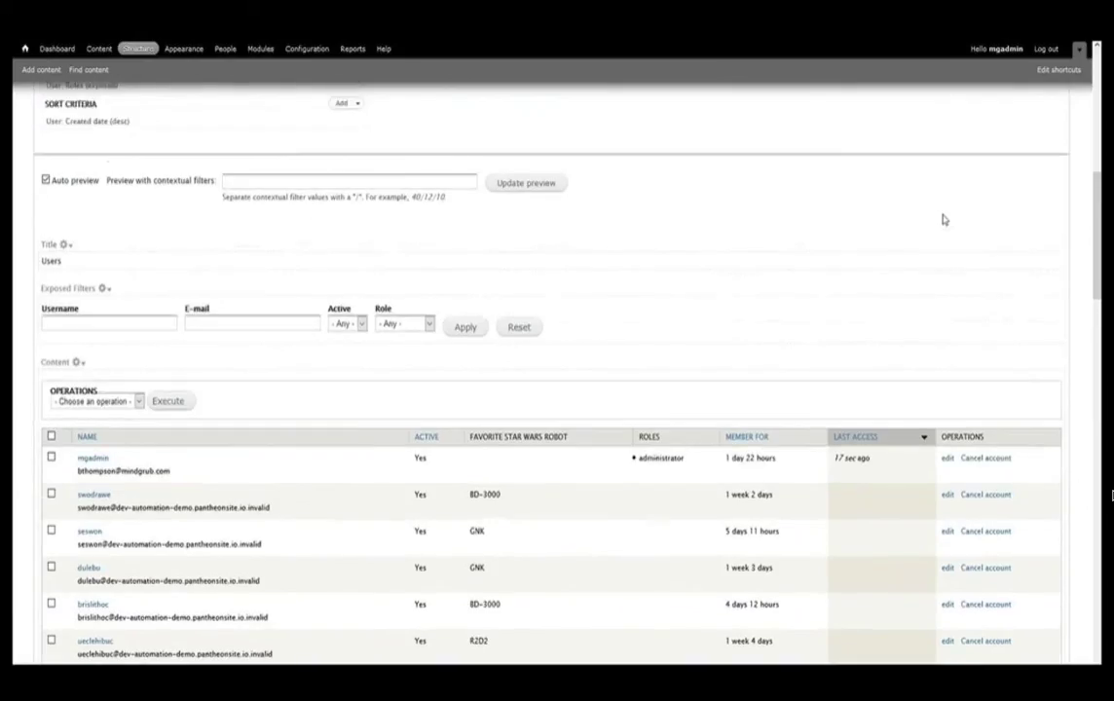
scroll(943, 220, "up", 5)
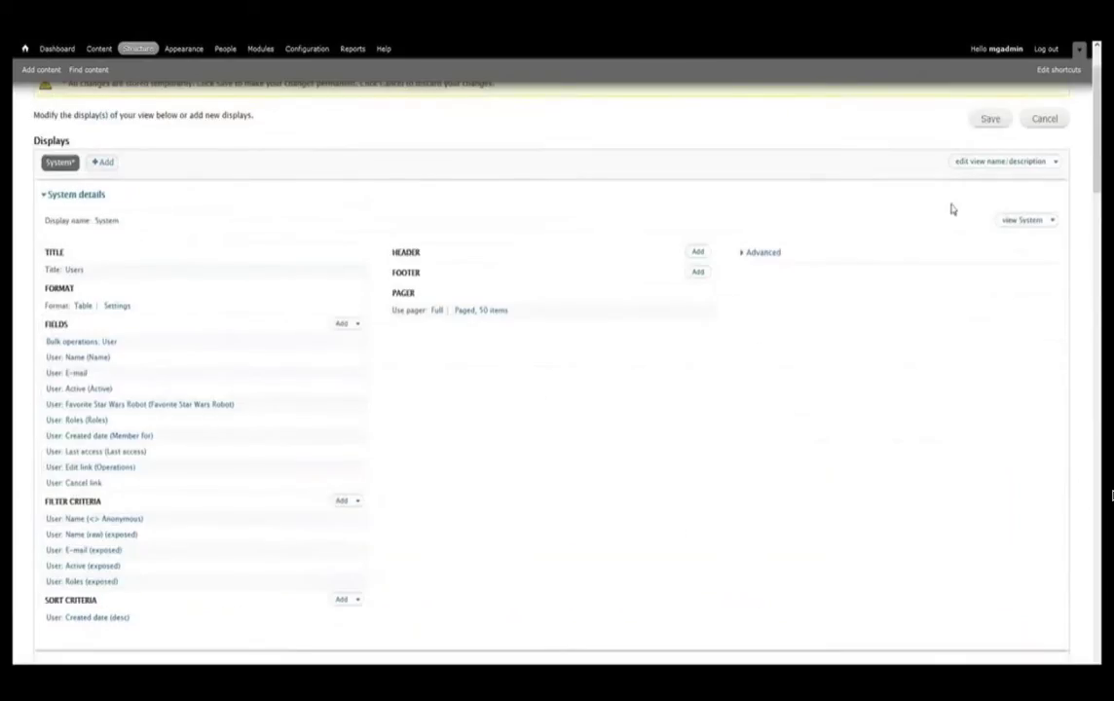
left_click(978, 124)
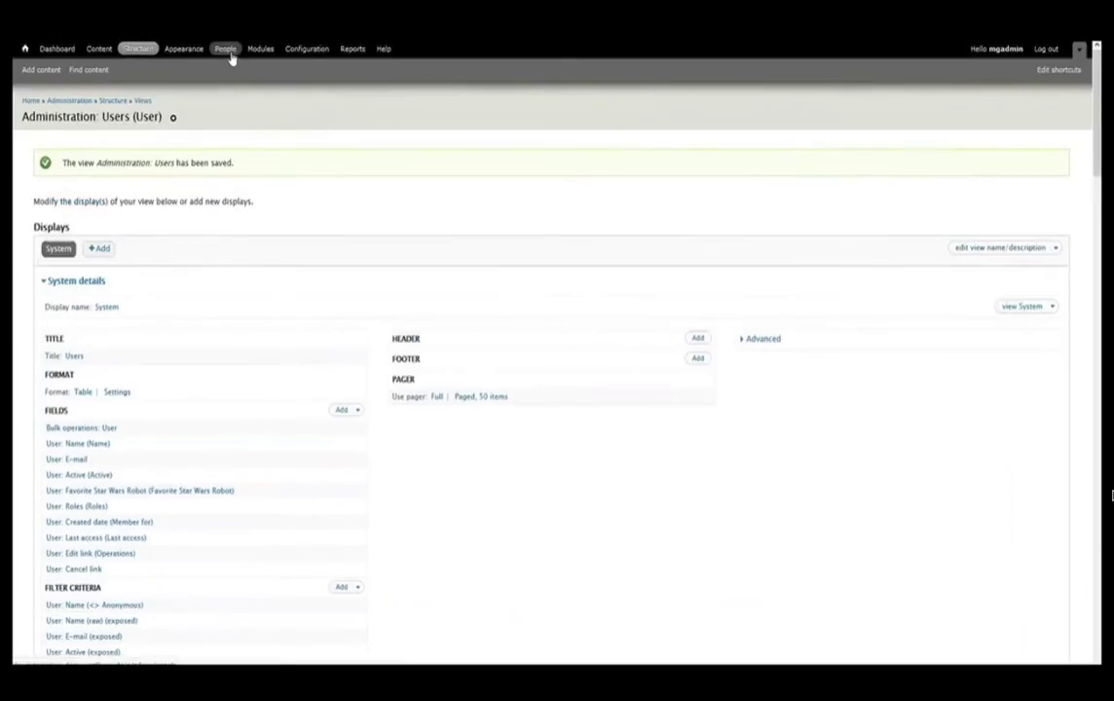
- Scroll through the People table's Favorite Star Wars Robot column, then go to Structure
left_click(226, 49)
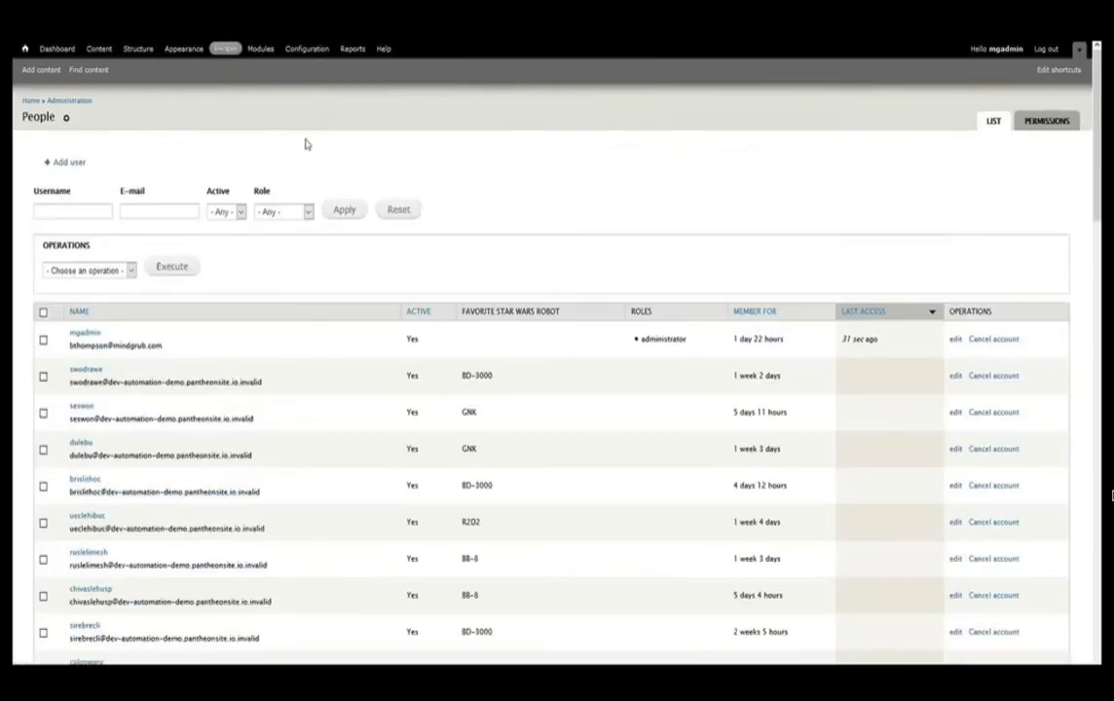
scroll(498, 368, "down", 5)
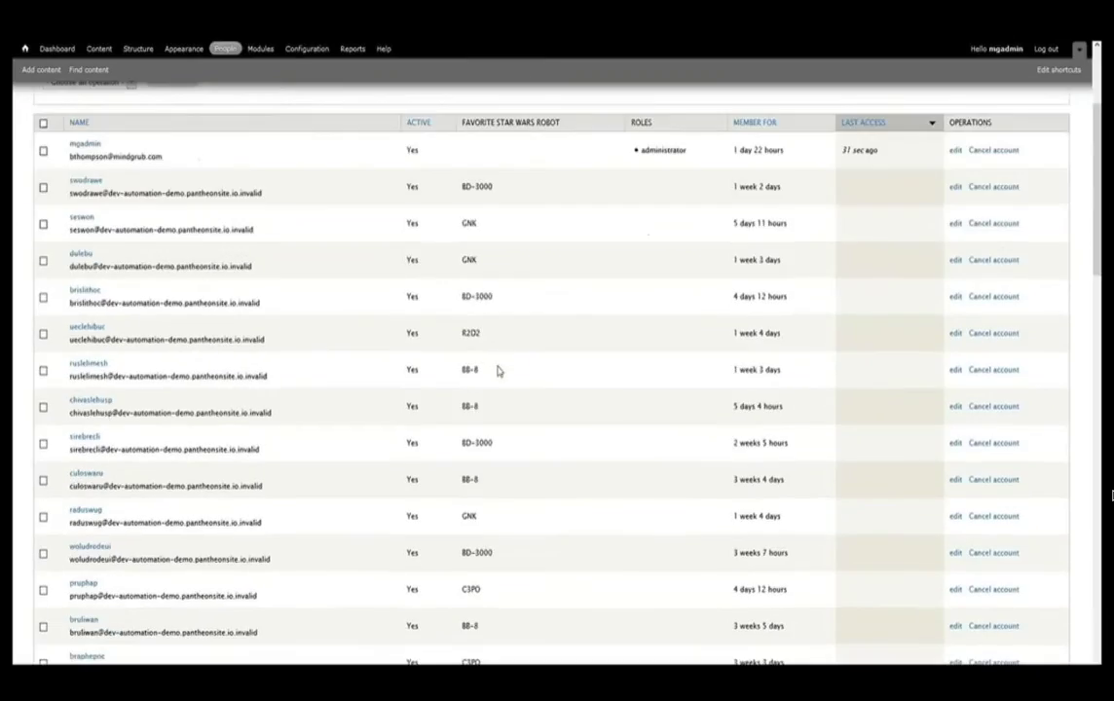
scroll(497, 370, "down", 1)
scroll(498, 370, "down", 8)
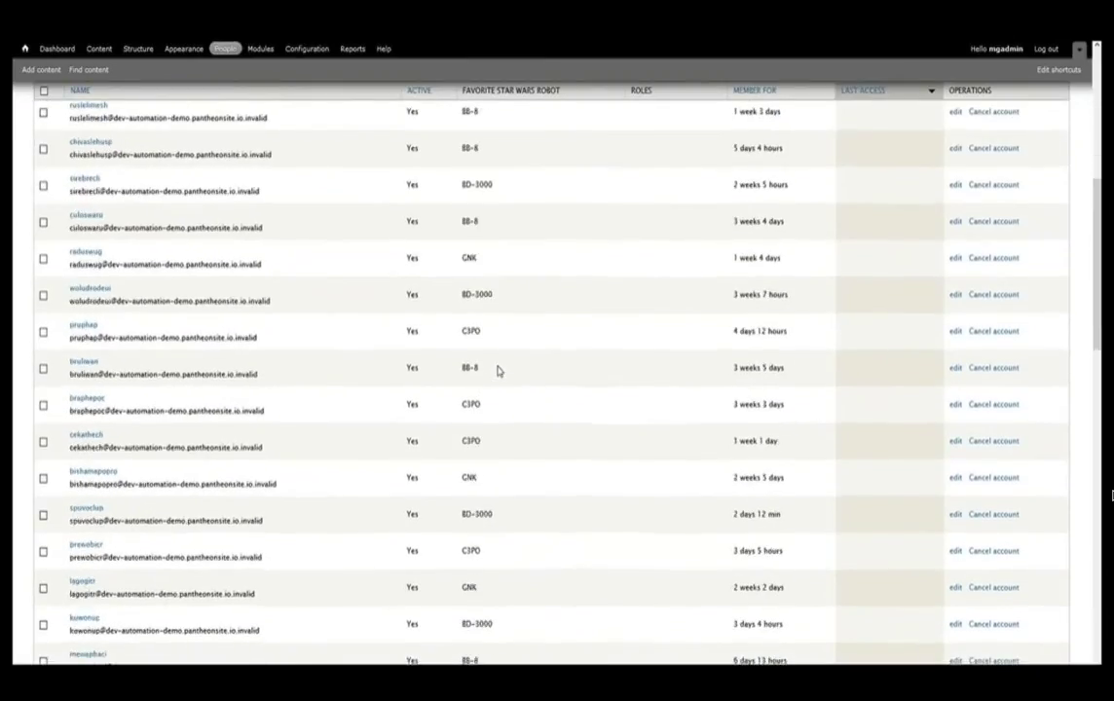
scroll(497, 370, "down", 6)
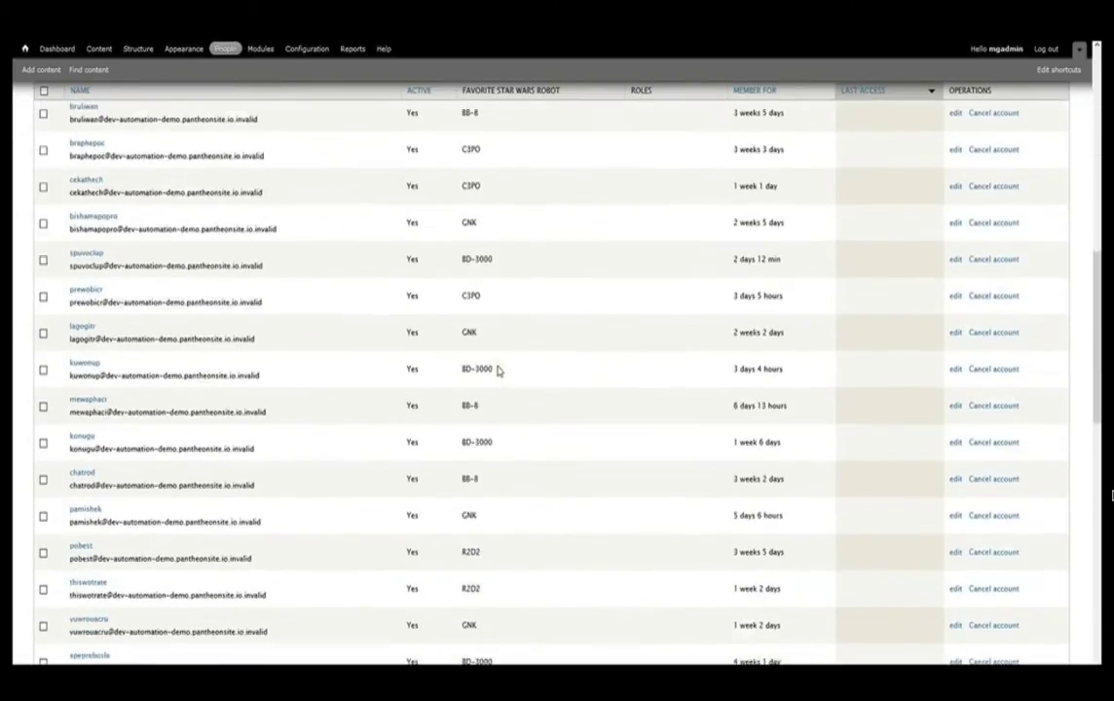
scroll(497, 370, "down", 5)
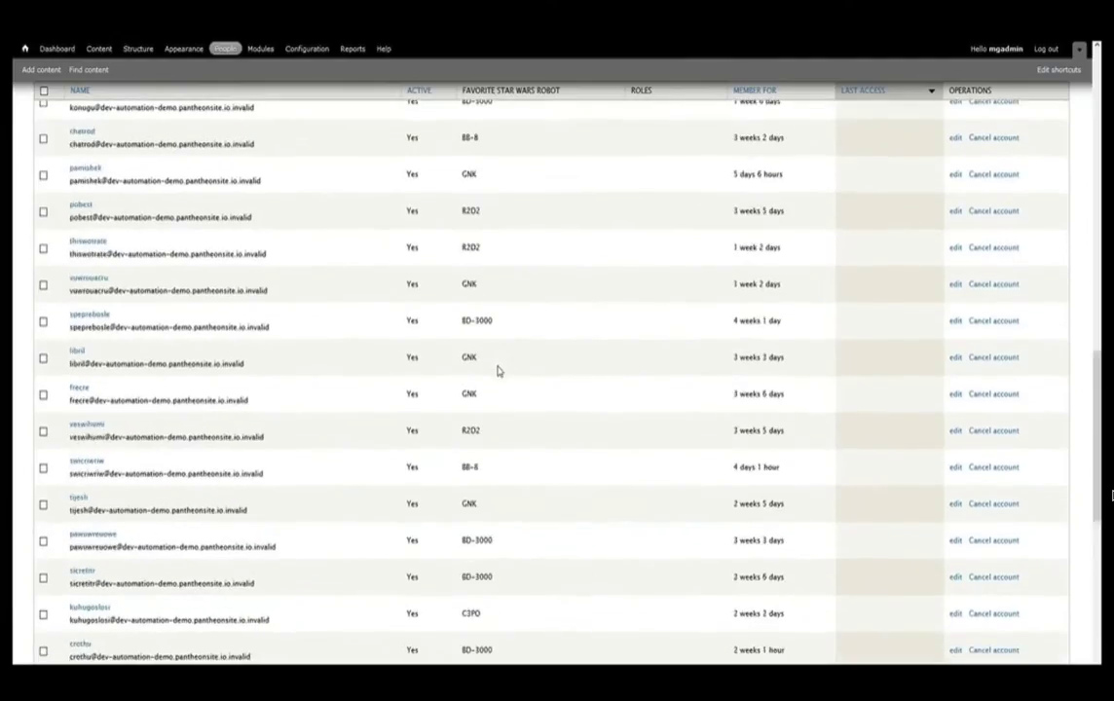
scroll(497, 370, "down", 10)
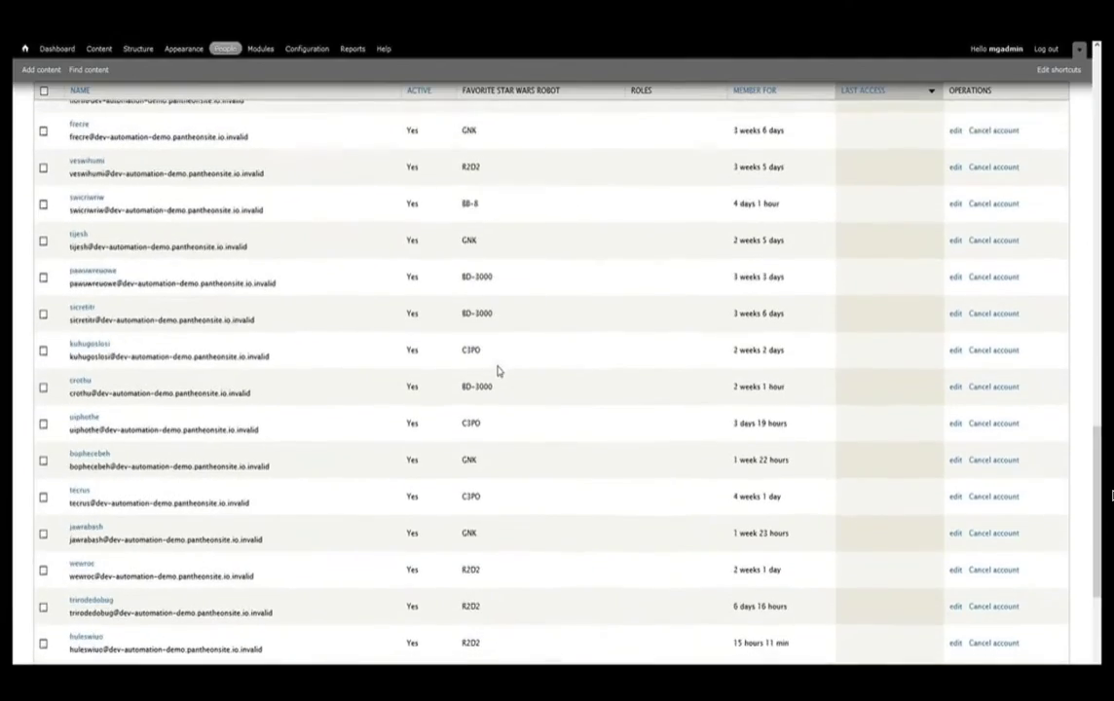
scroll(497, 370, "up", 5)
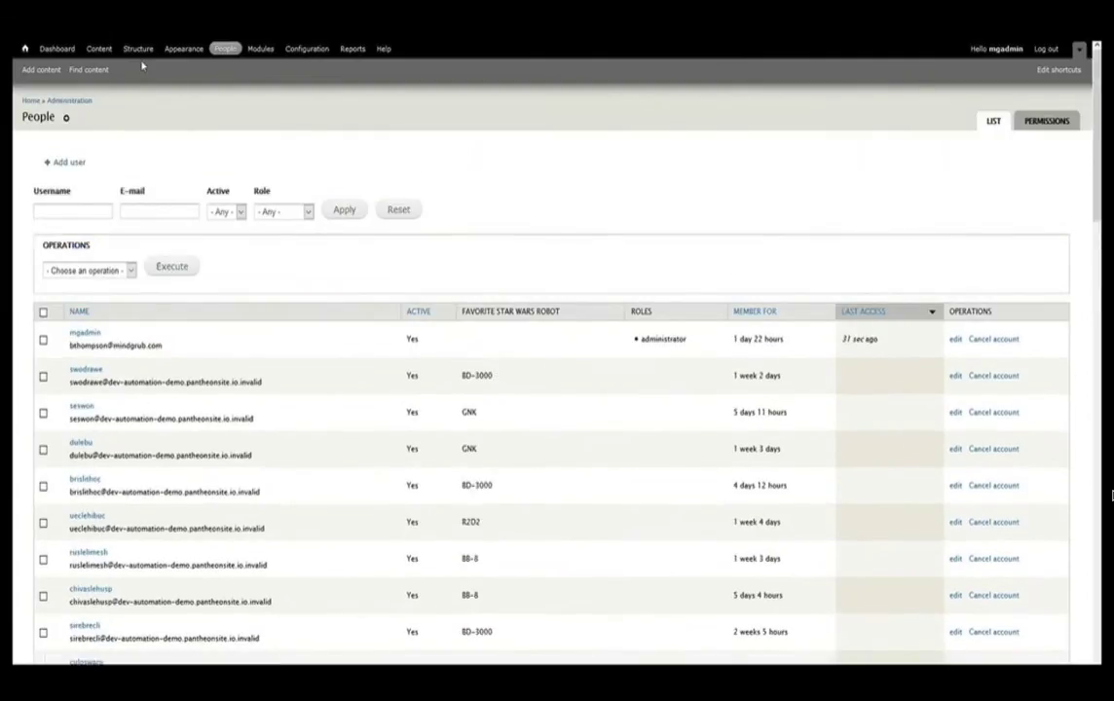
left_click(139, 50)
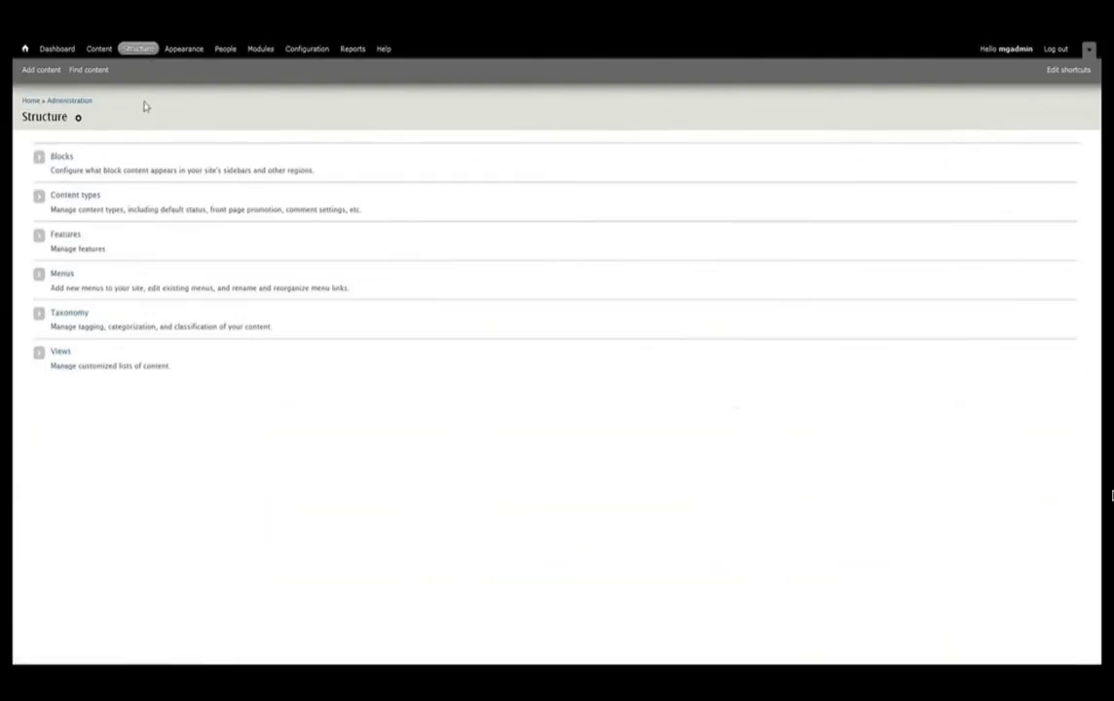
- On the Features page, build the feature modules with Enable ticked
left_click(67, 234)
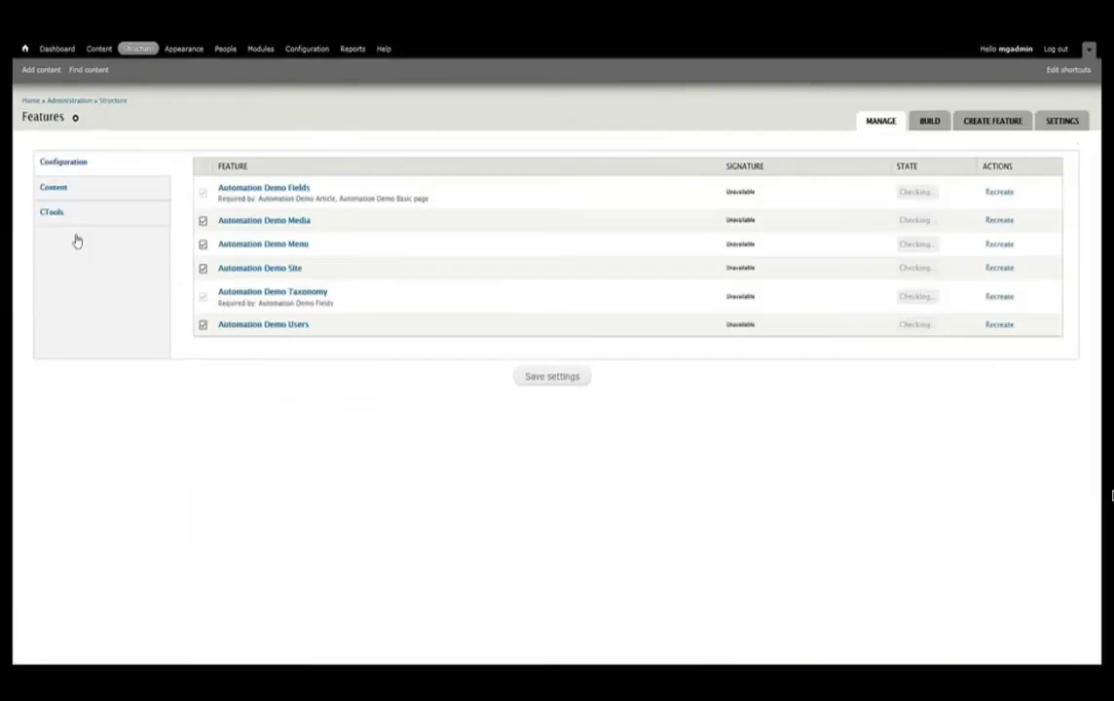
left_click(929, 123)
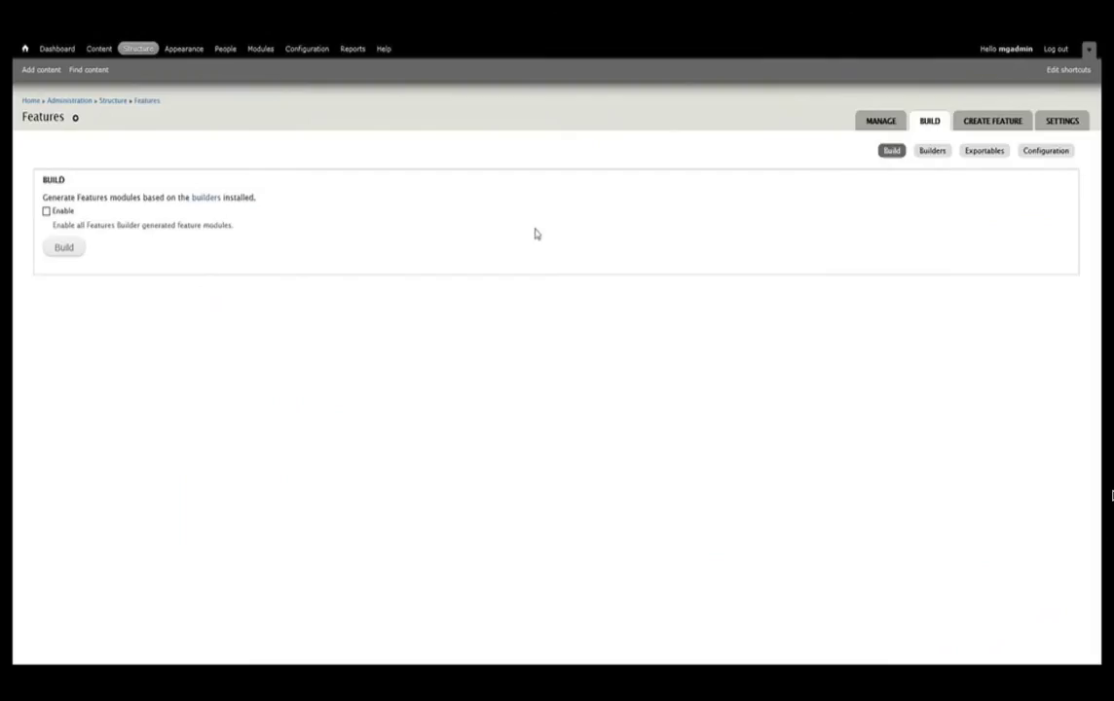
left_click(64, 212)
left_click(62, 249)
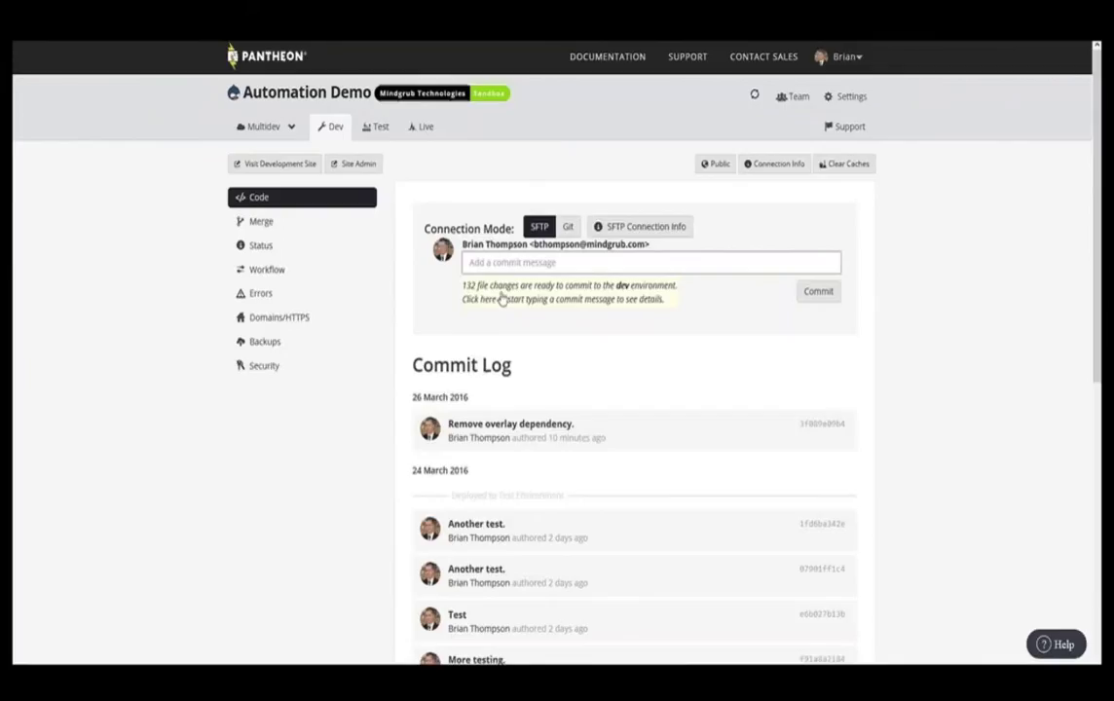
- Review the list of all 132 changed files in the Dev environment's Code panel
left_click(505, 299)
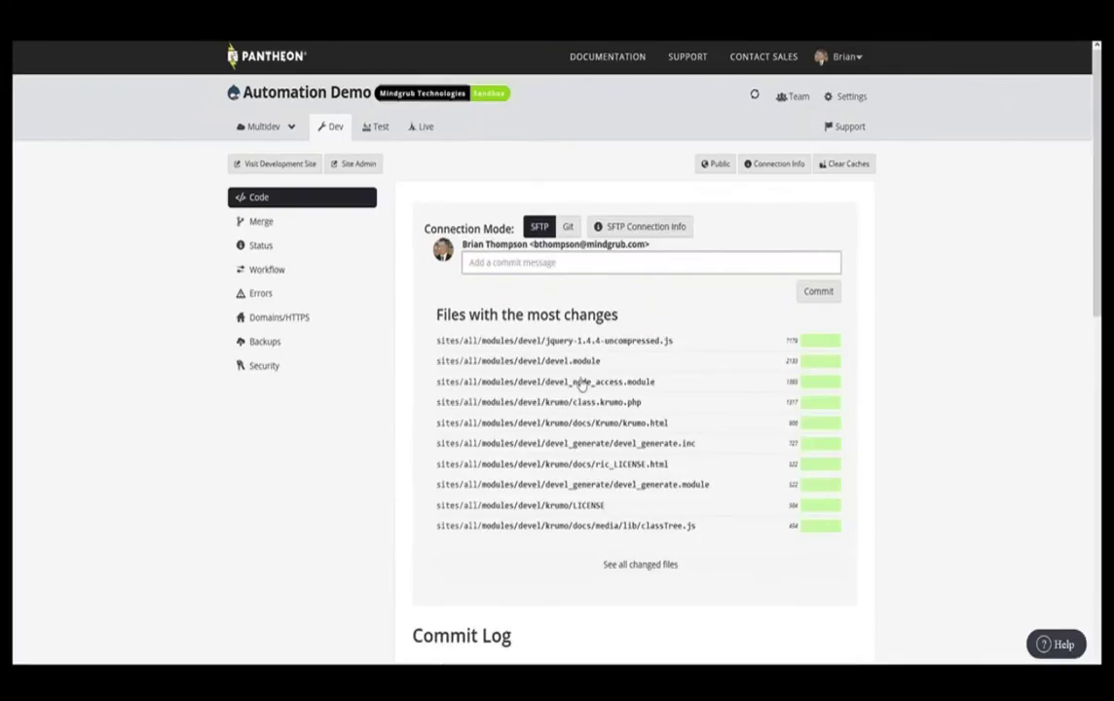
scroll(581, 385, "down", 1)
scroll(580, 385, "down", 4)
scroll(636, 405, "up", 3)
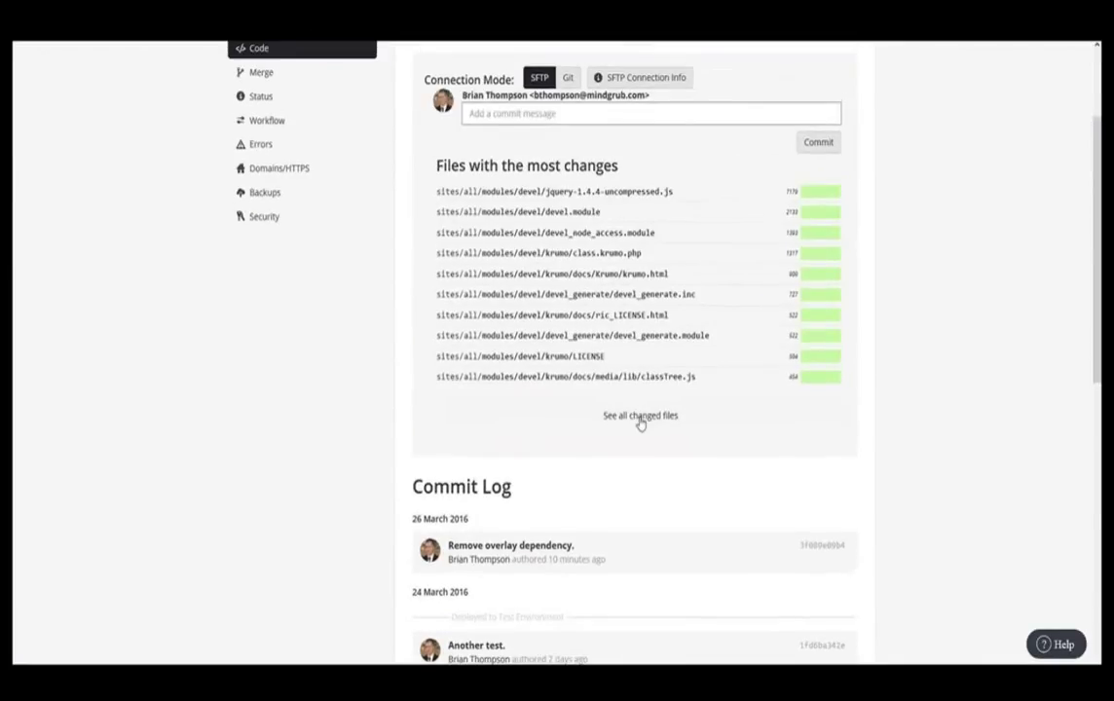
left_click(638, 420)
scroll(640, 423, "down", 1)
scroll(626, 403, "down", 4)
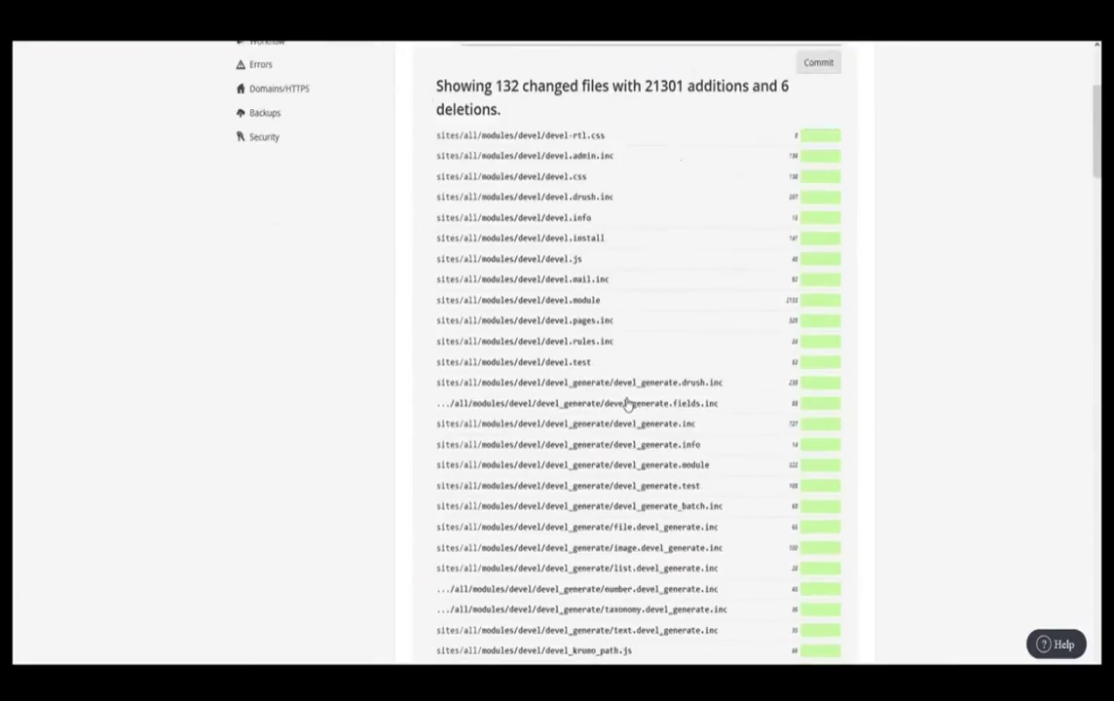
scroll(626, 403, "down", 10)
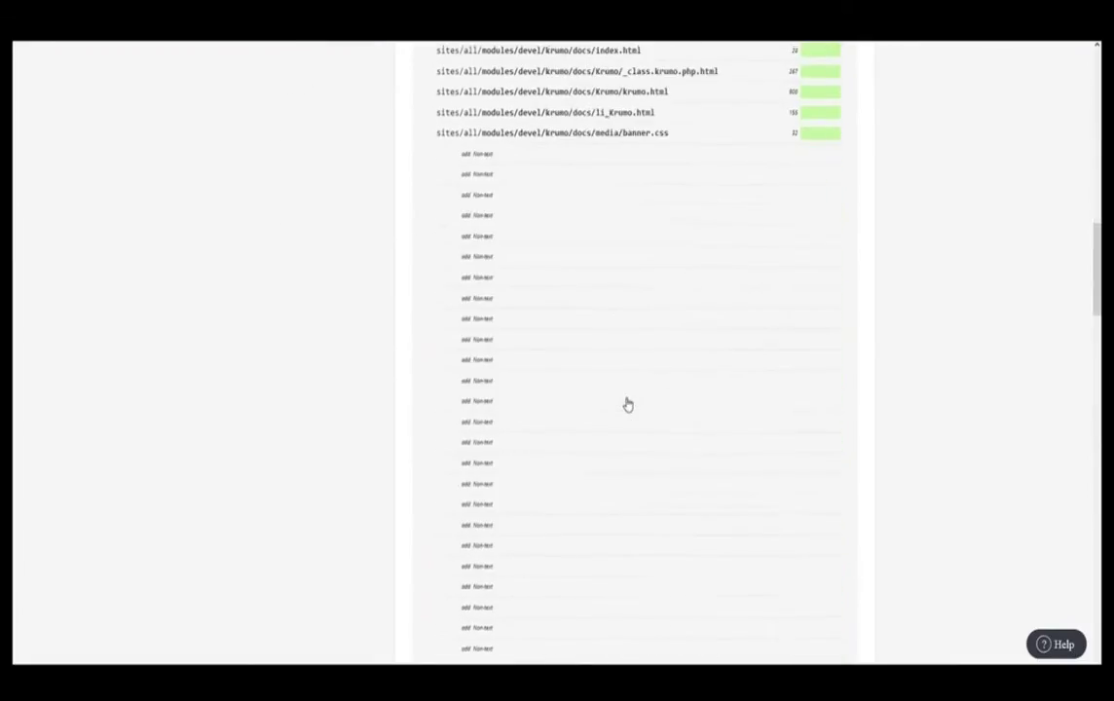
scroll(627, 403, "down", 10)
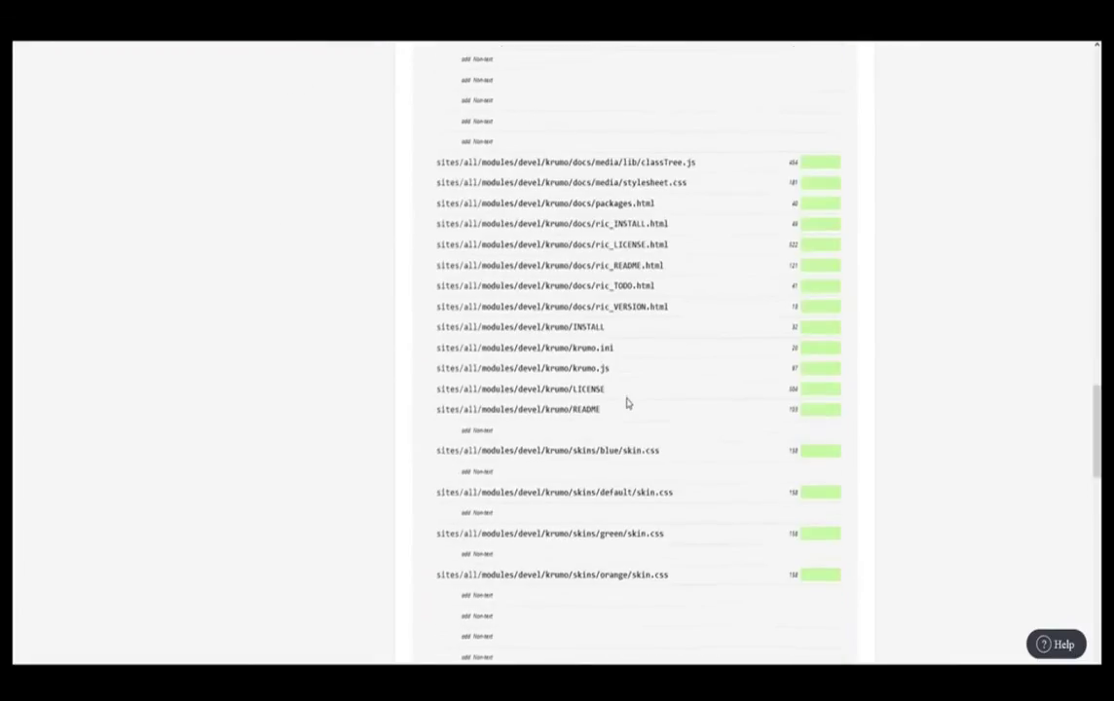
scroll(626, 403, "down", 4)
scroll(626, 403, "down", 2)
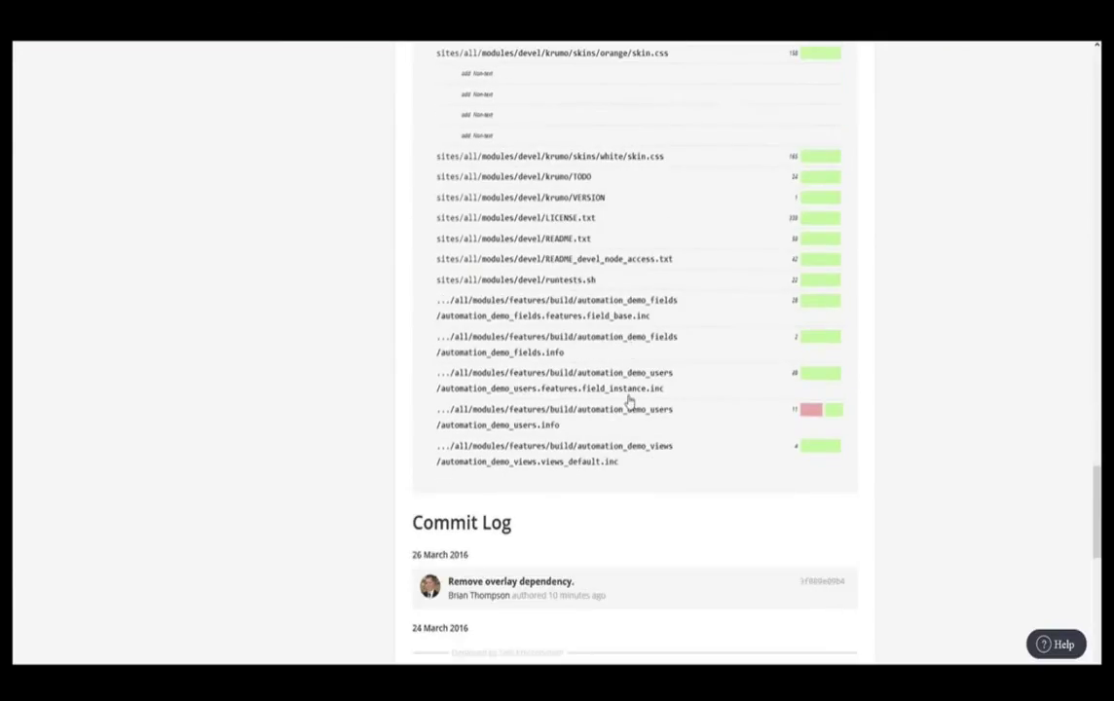
scroll(628, 399, "up", 10)
scroll(628, 400, "up", 15)
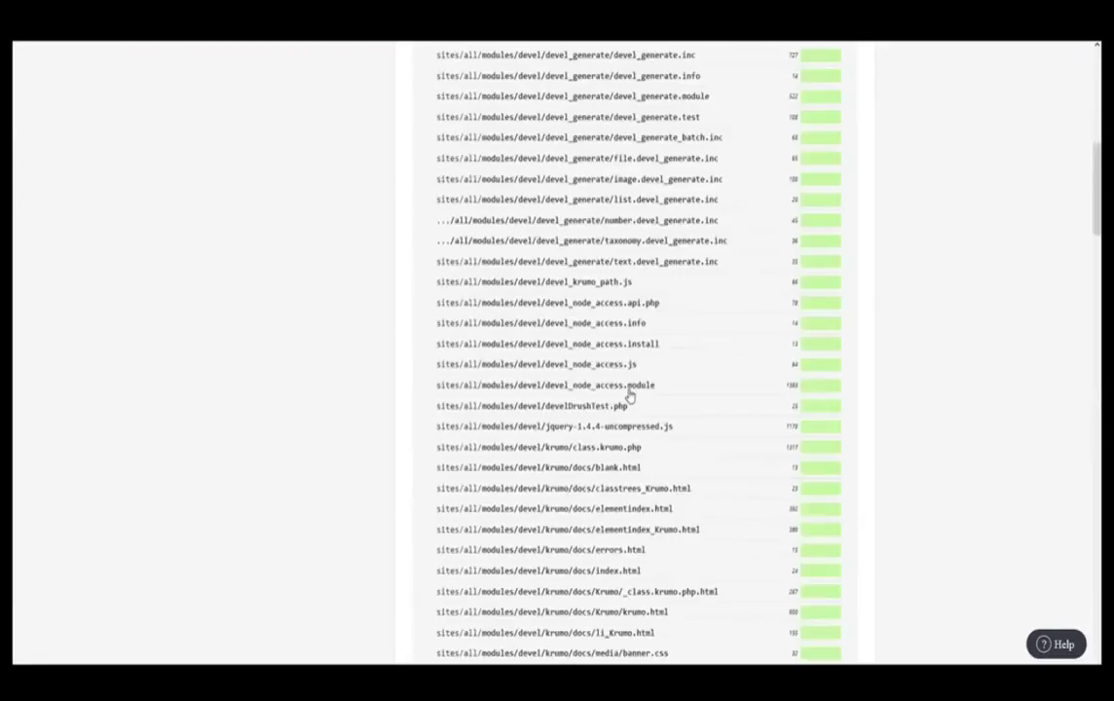
- Commit the changes with a message about adding Devel and updating features for the favorite Star Wars robot
left_click(600, 263)
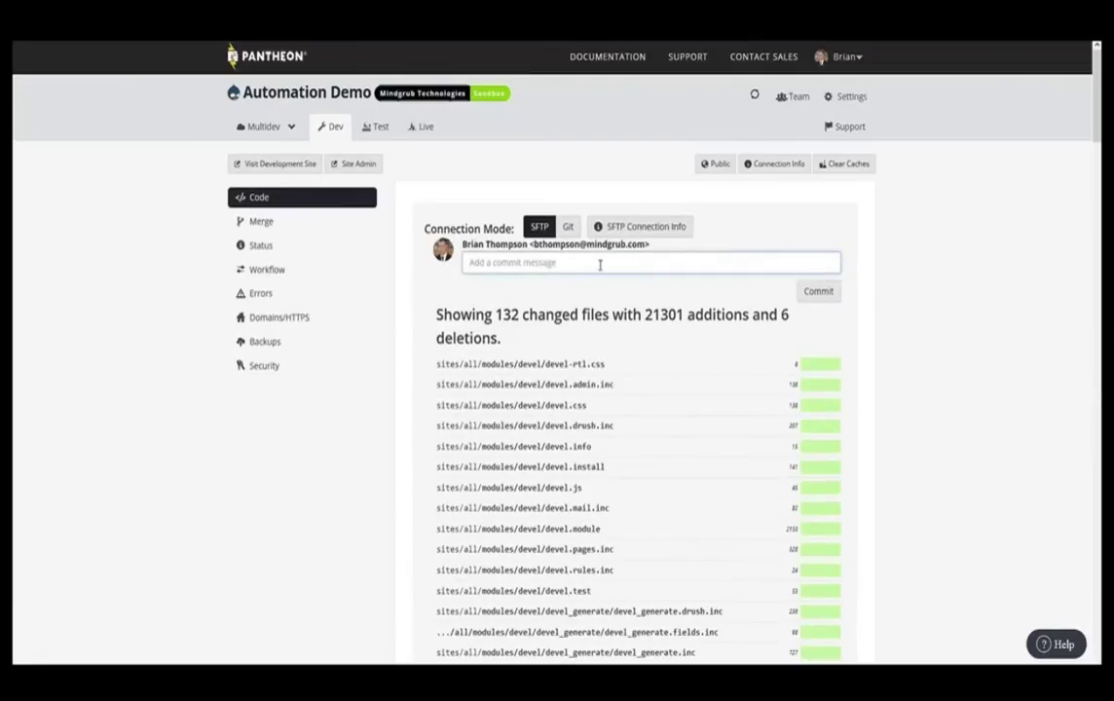
type("Add Devel module as well ")
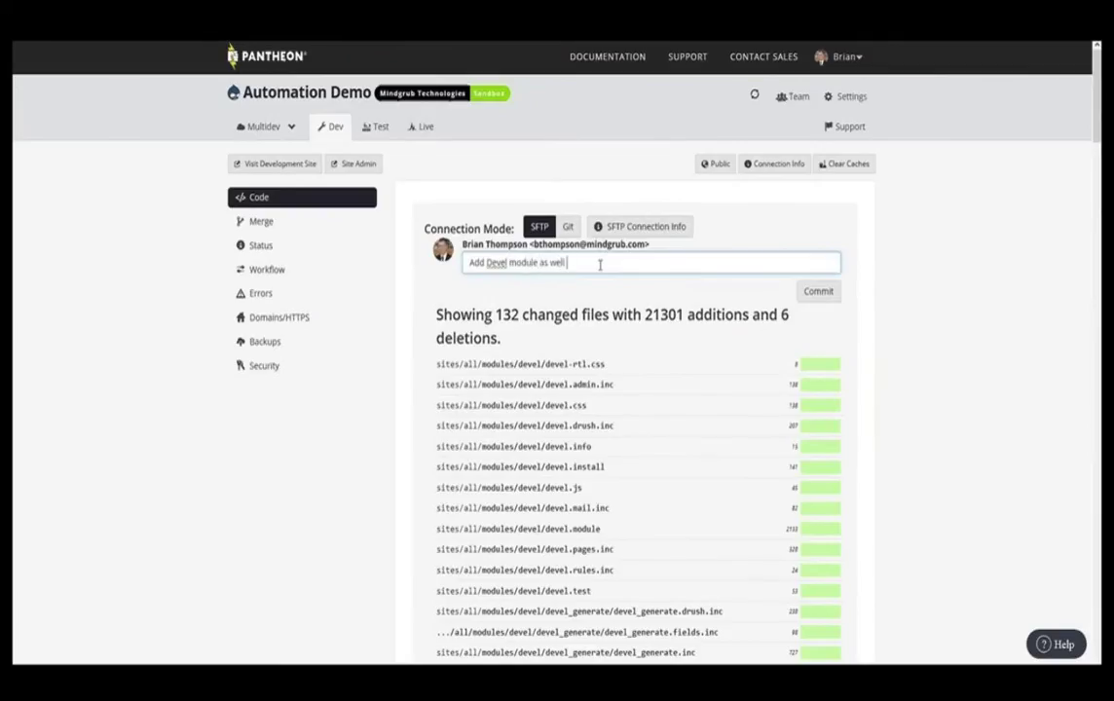
type("as update features to include f")
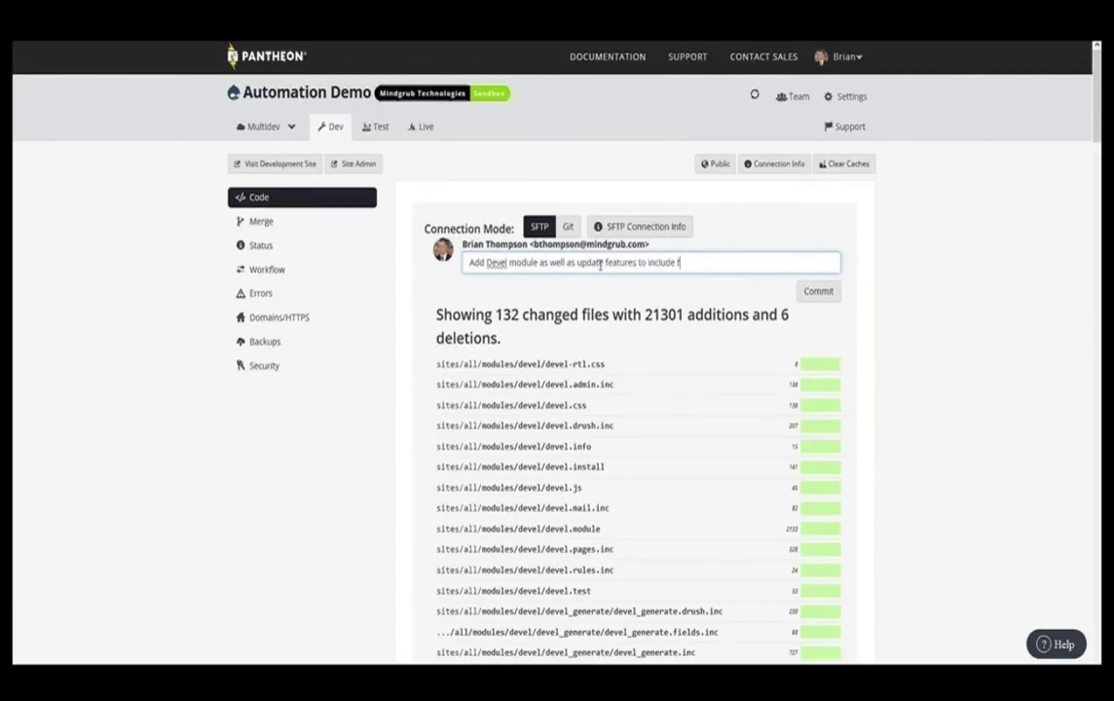
type("avorite star wars robot ")
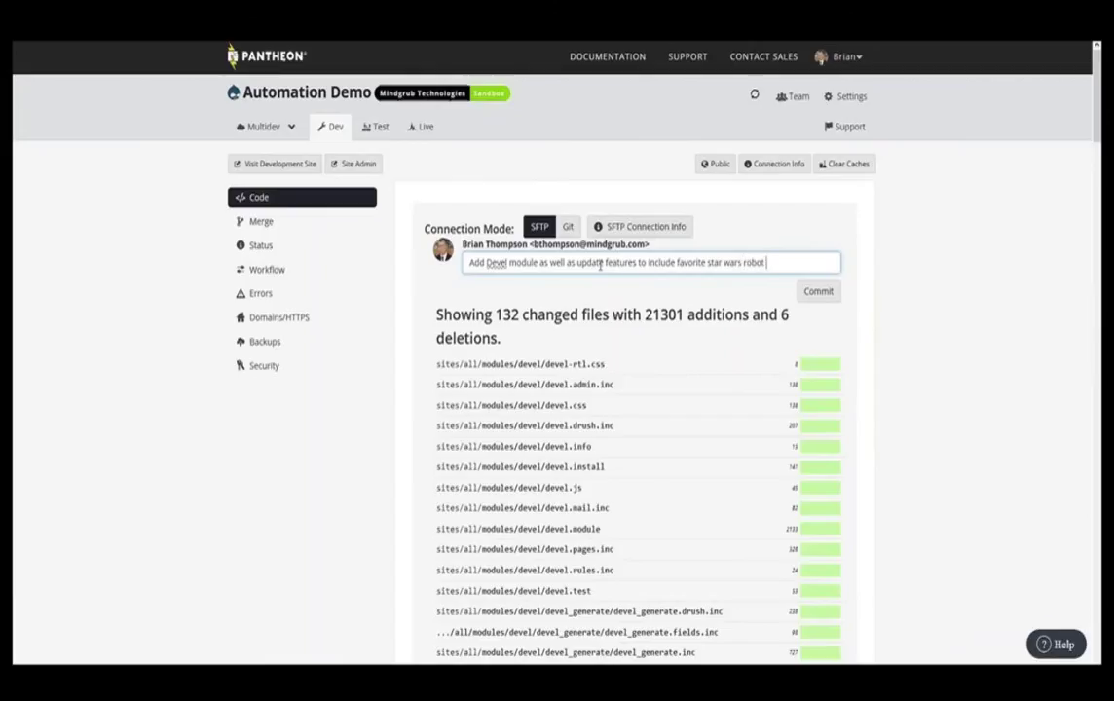
type("on admin screens for ")
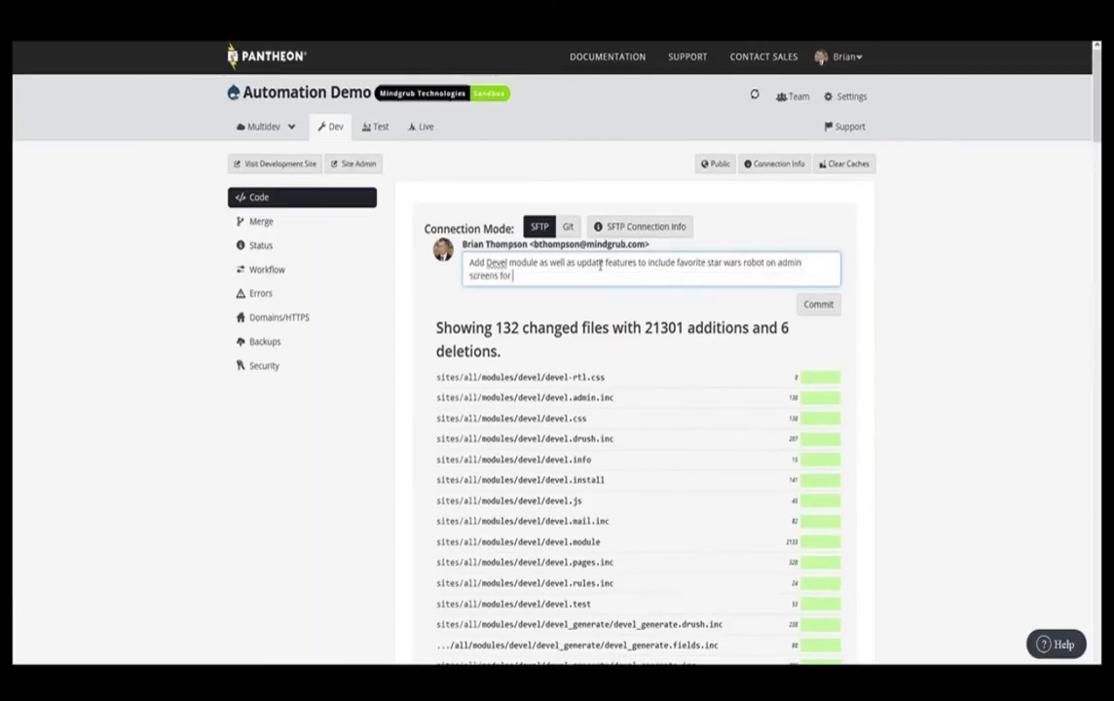
type("users.")
left_click(813, 307)
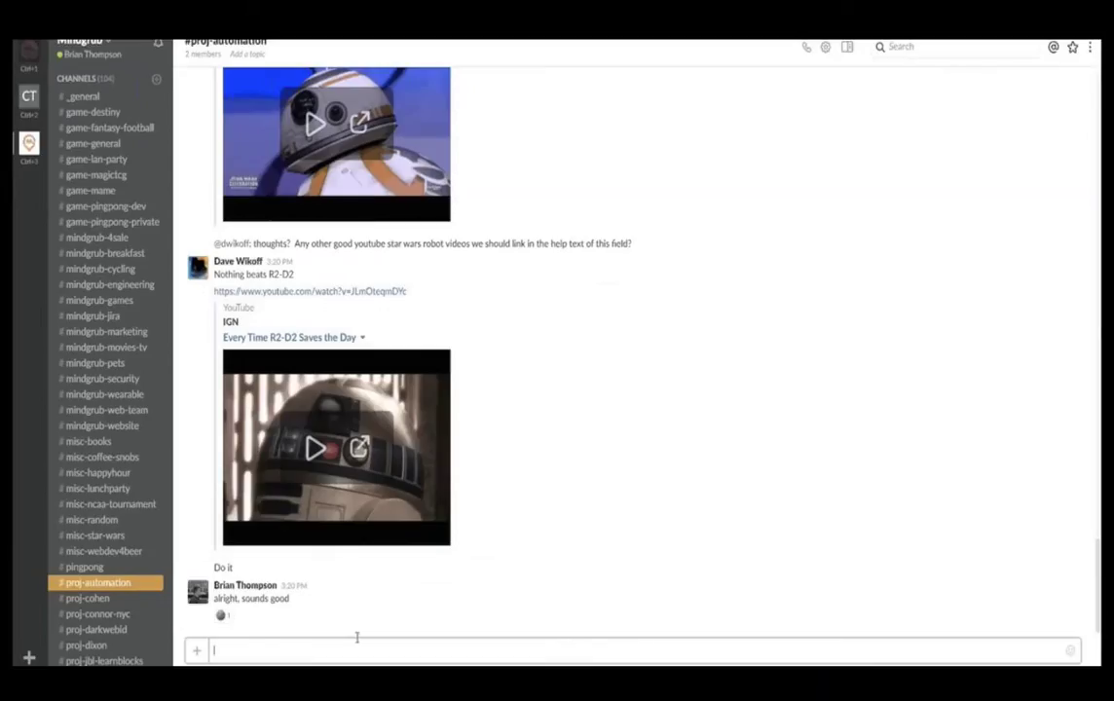
- Glance at the Pantheon dashboard, then return to the Slack channel
mouse_move(192, 682)
left_click(251, 628)
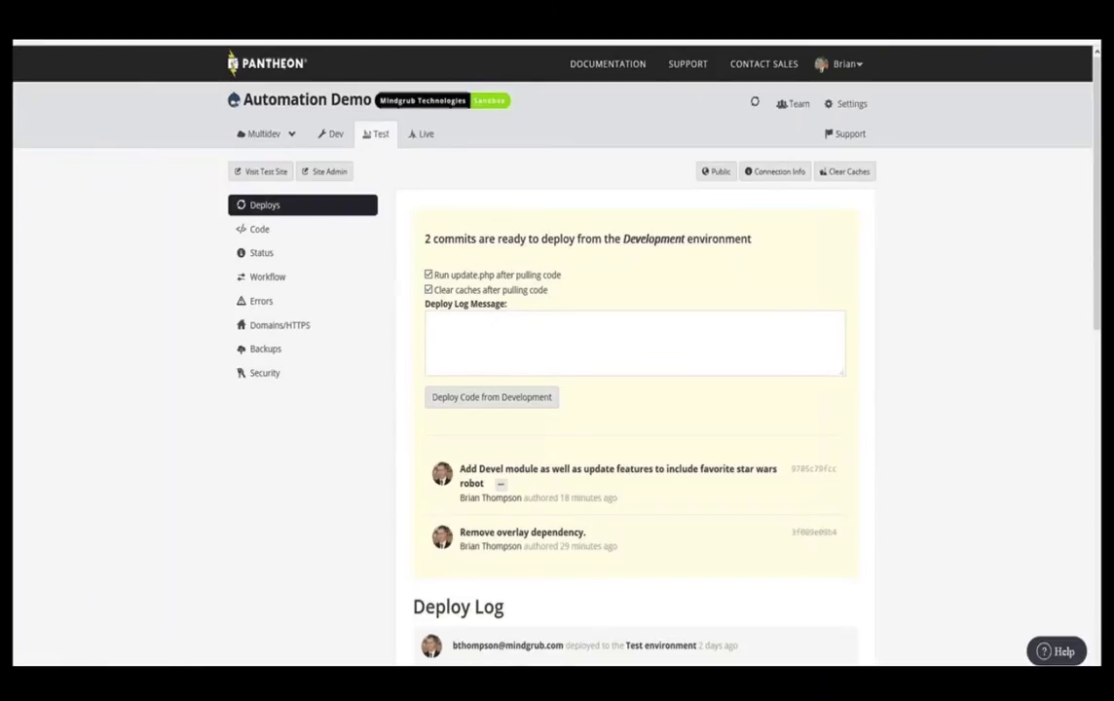
key("alt+Tab")
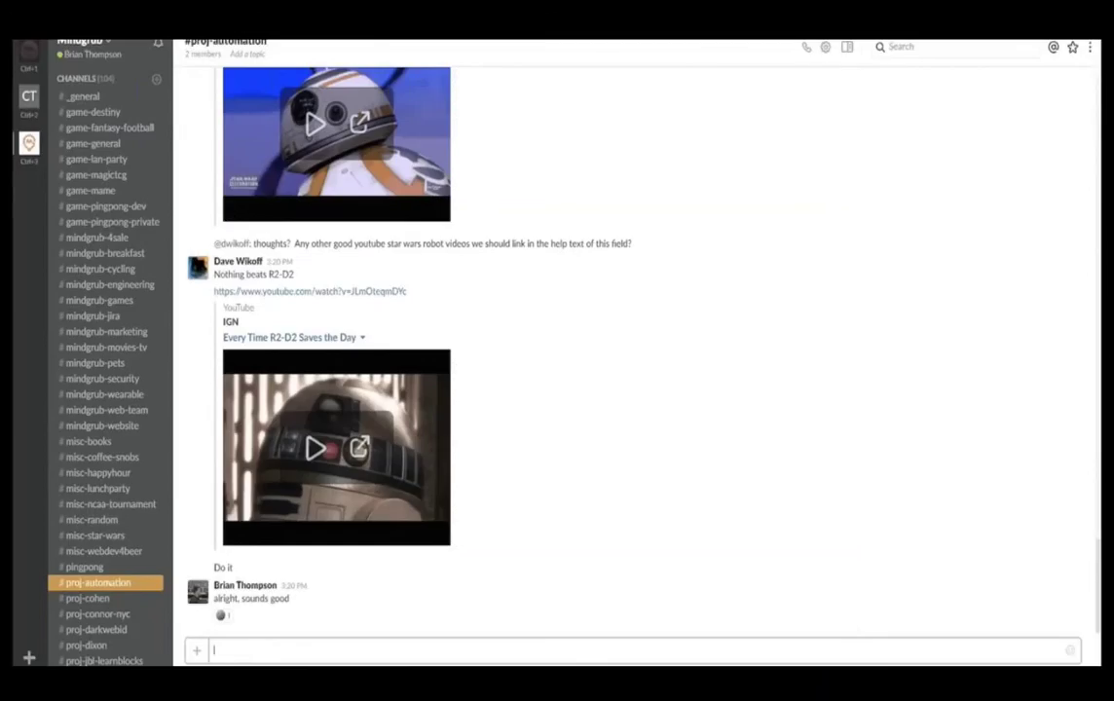
- Mention the teammate and post 'looks like we are ready to push. You ready on your side?'
type("@dwl")
key("Tab")
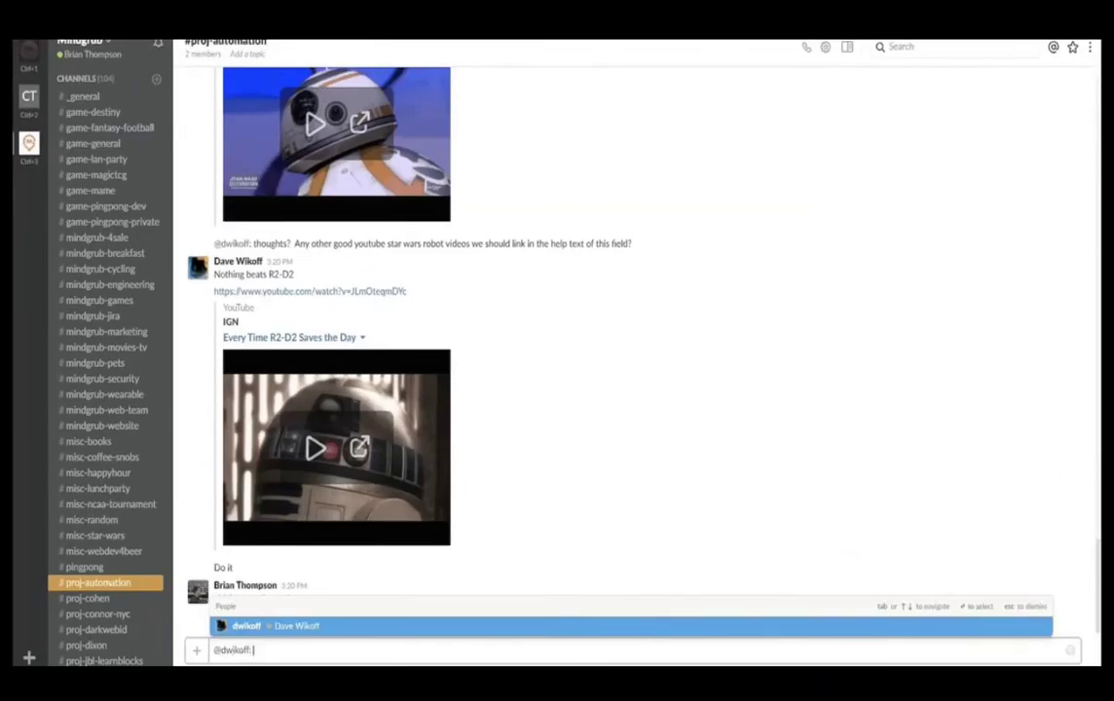
type("looks like we")
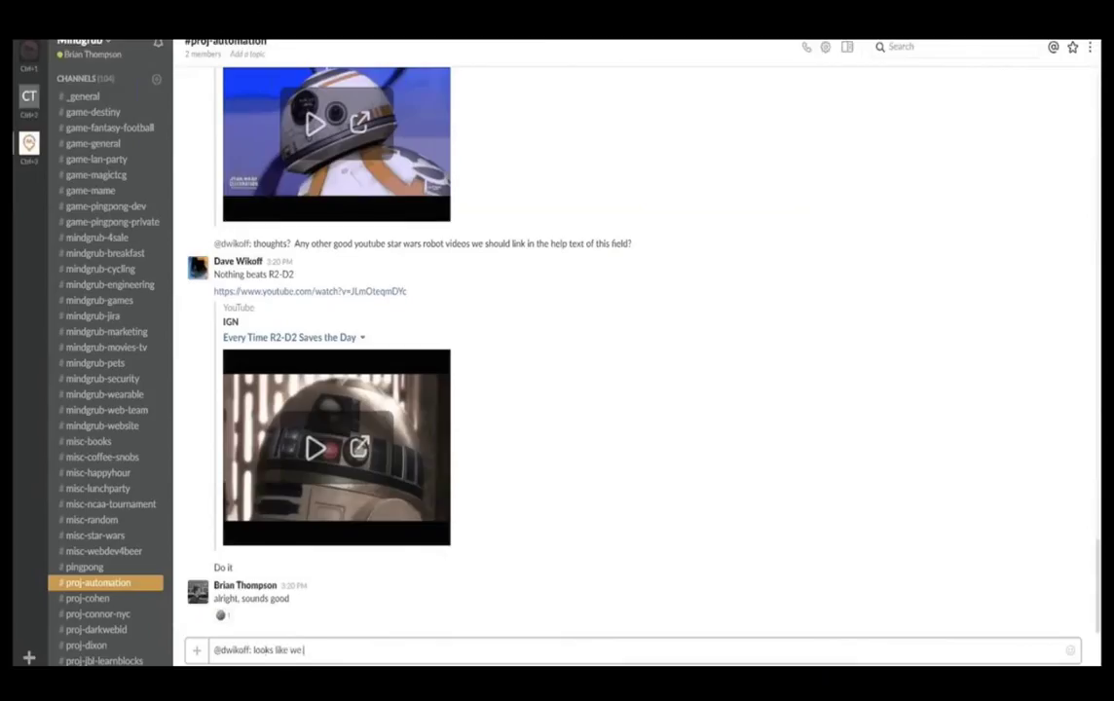
type(" are ready to push.  You ready o")
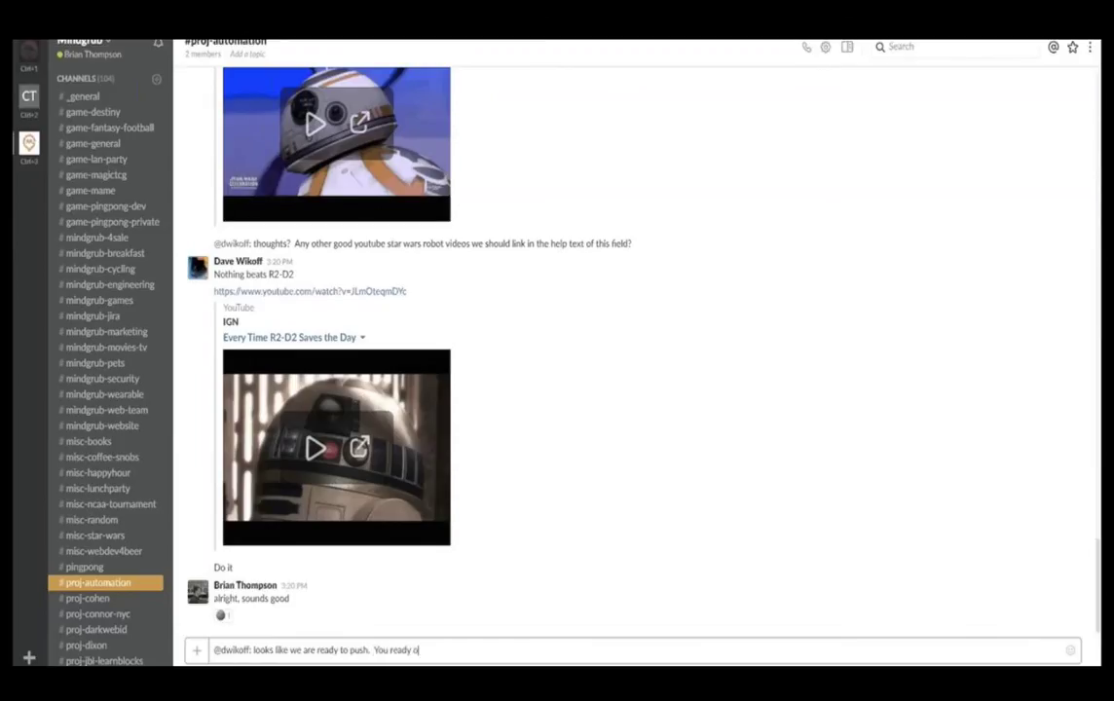
type("n your side?")
key("Return")
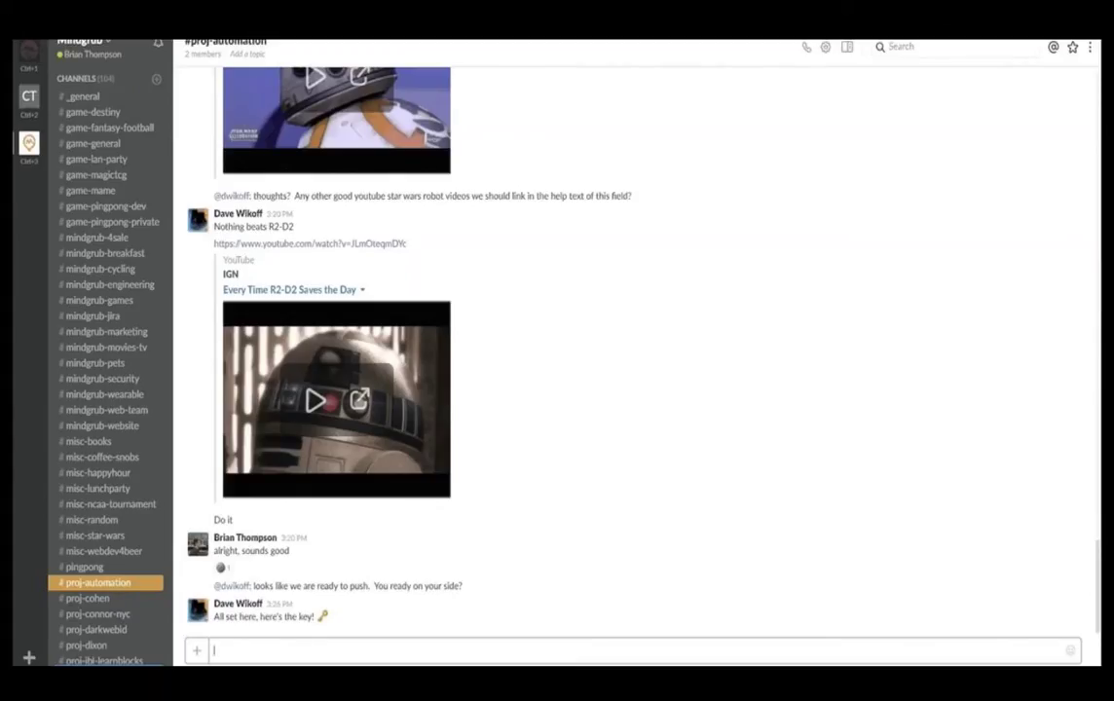
- Run /pantheon help and /pantheon get-channel-default to confirm the default site is automation-demo
type("/pan")
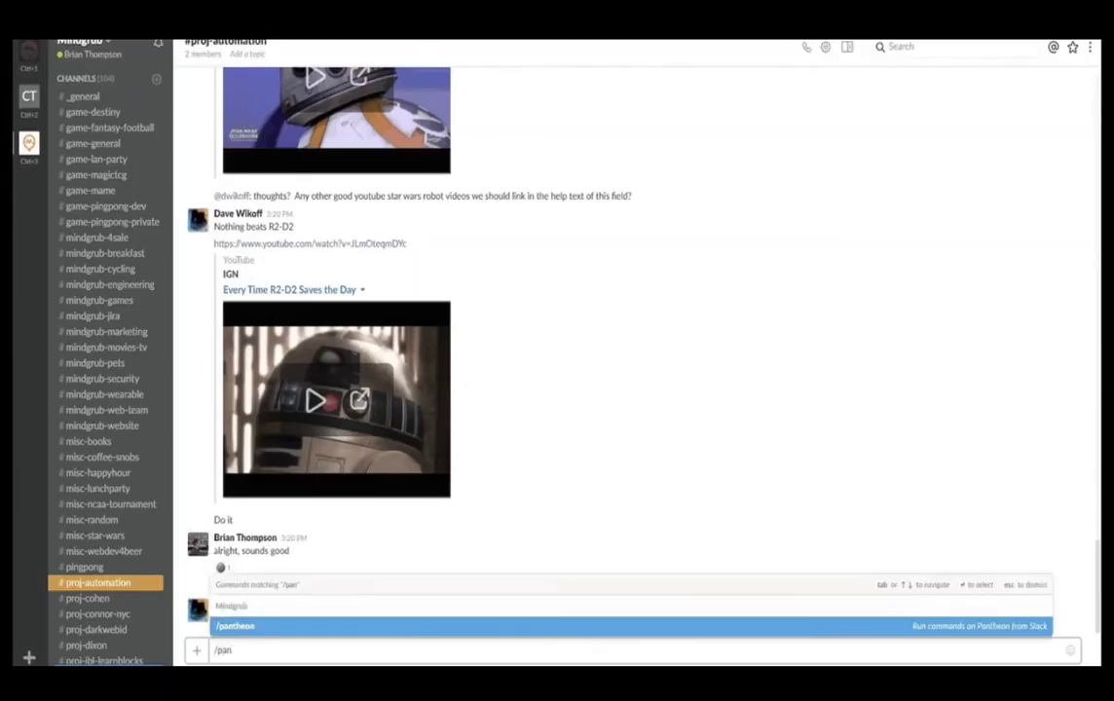
key("Tab")
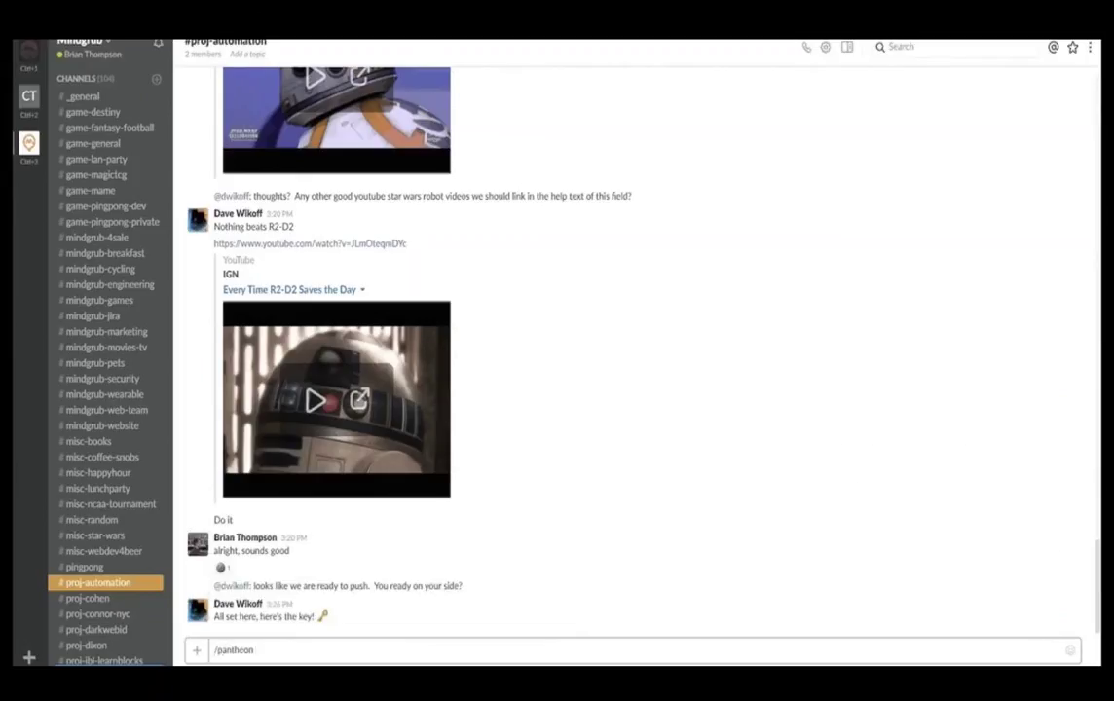
type("help")
key("Return")
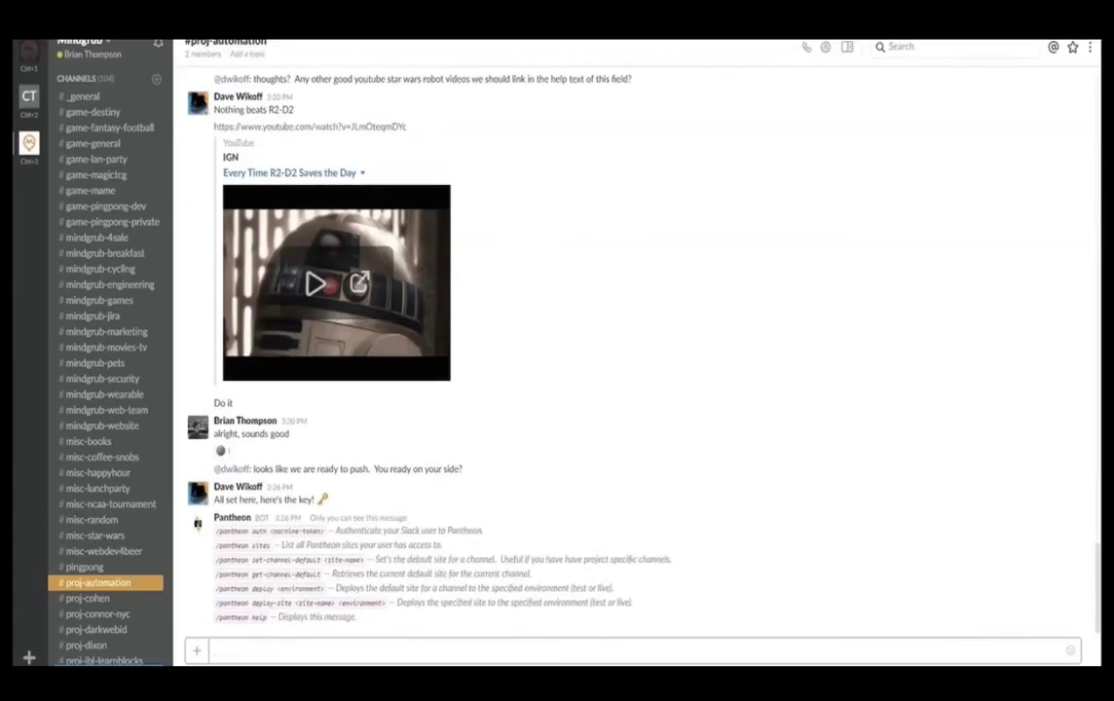
type("/pan")
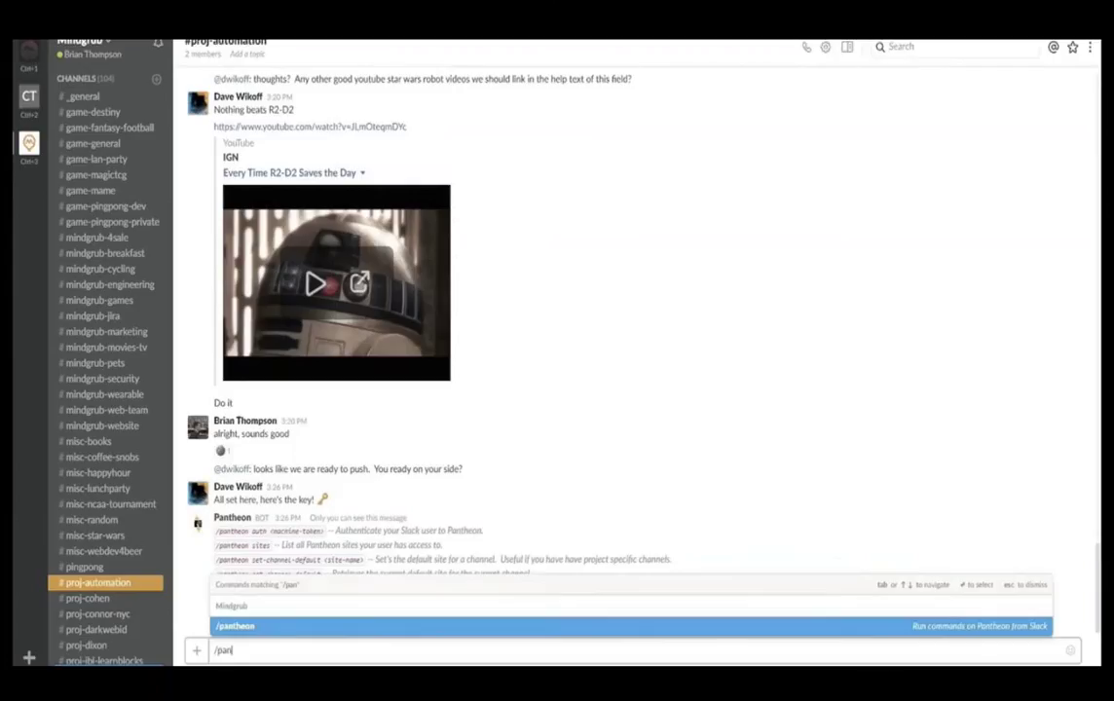
key("Tab")
type("get-cha")
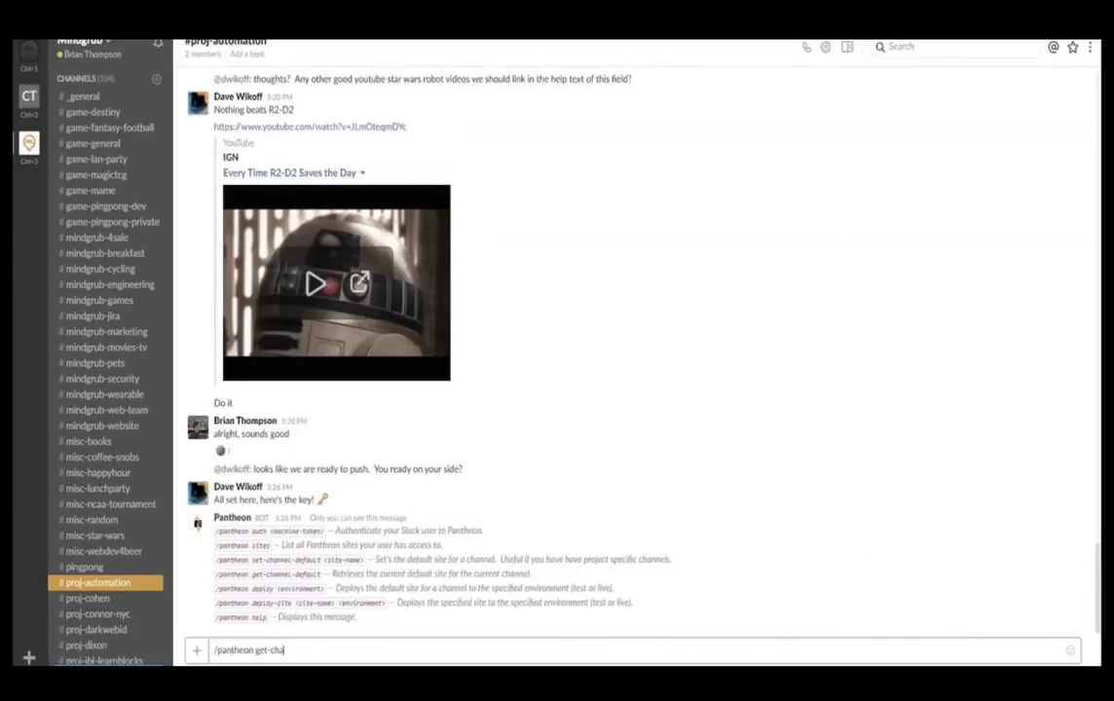
type("nnel-default")
key("Return")
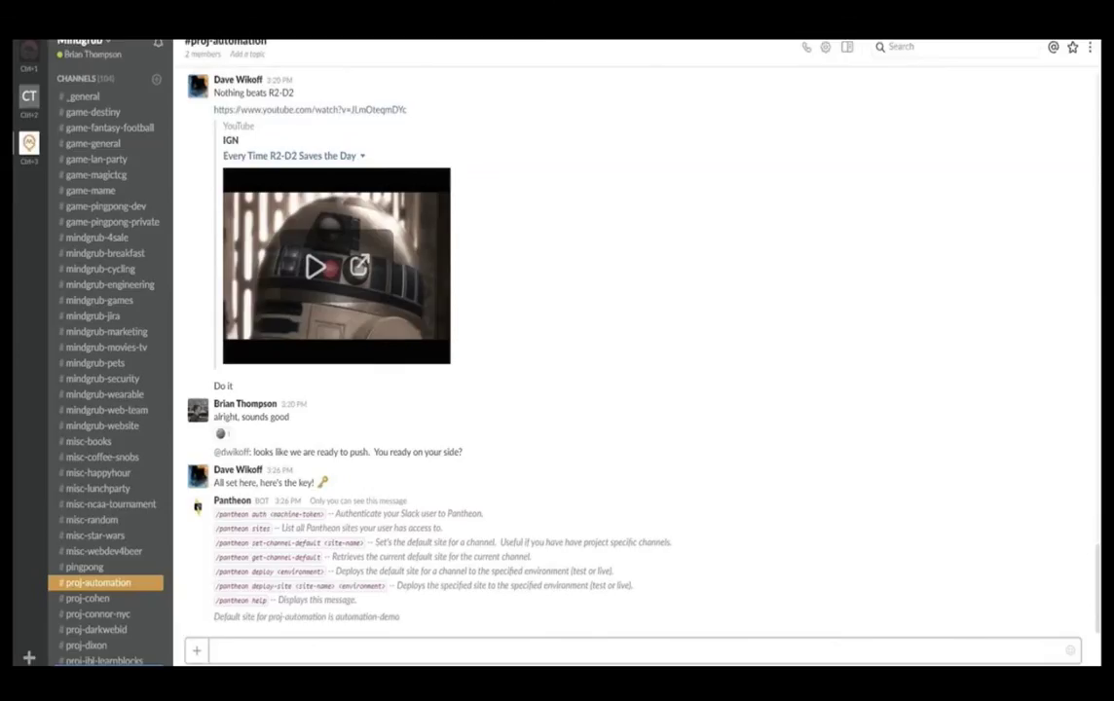
- Send /pantheon deploy test and bring up the terminal watching the site's workflows
type("/pan")
key("Tab")
type("deploy test")
key("Return")
key("alt+Tab")
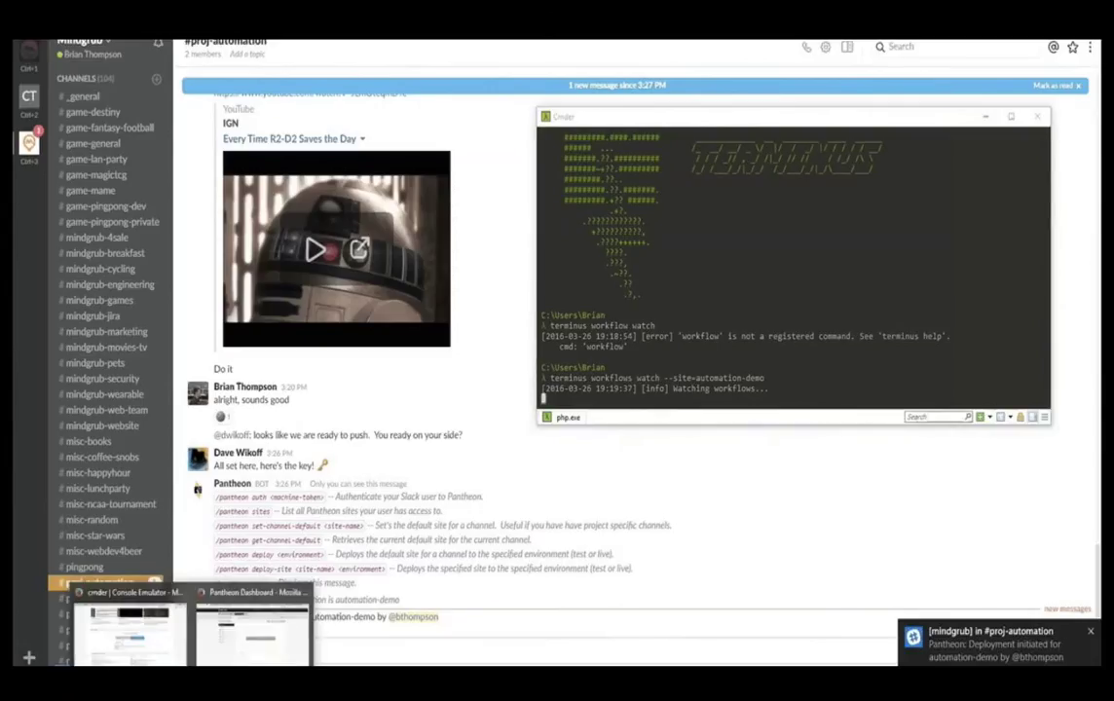
- Track the test deployment in Pantheon's workflows list and the workflow-watching terminal
key("alt+Tab")
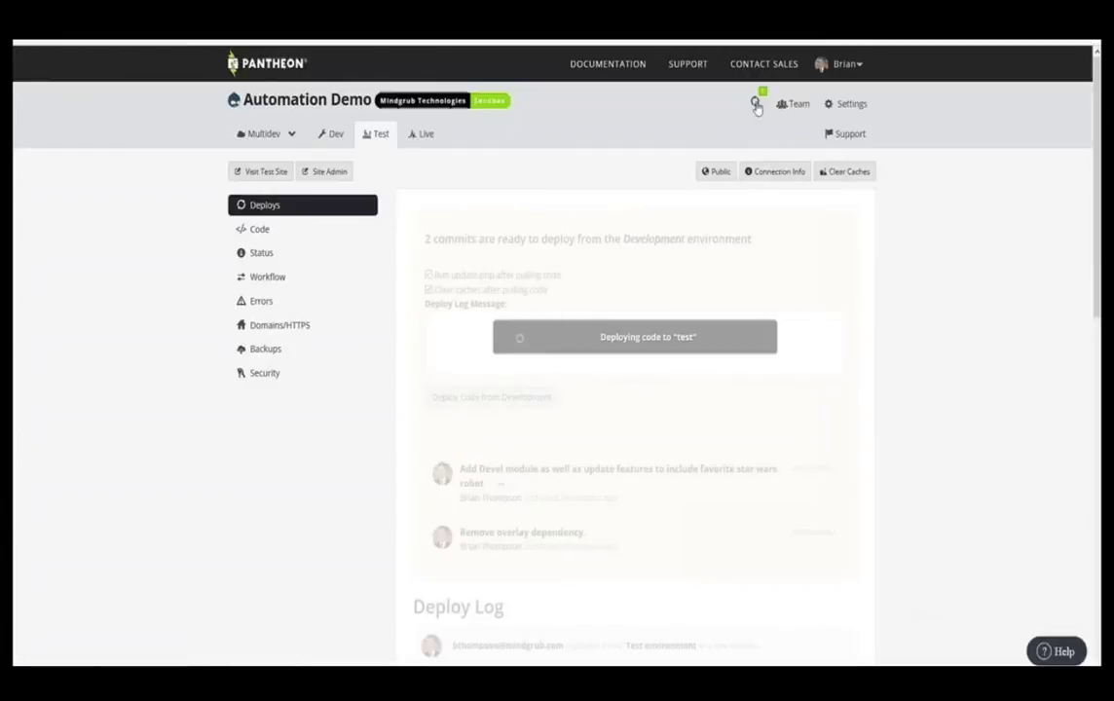
left_click(756, 104)
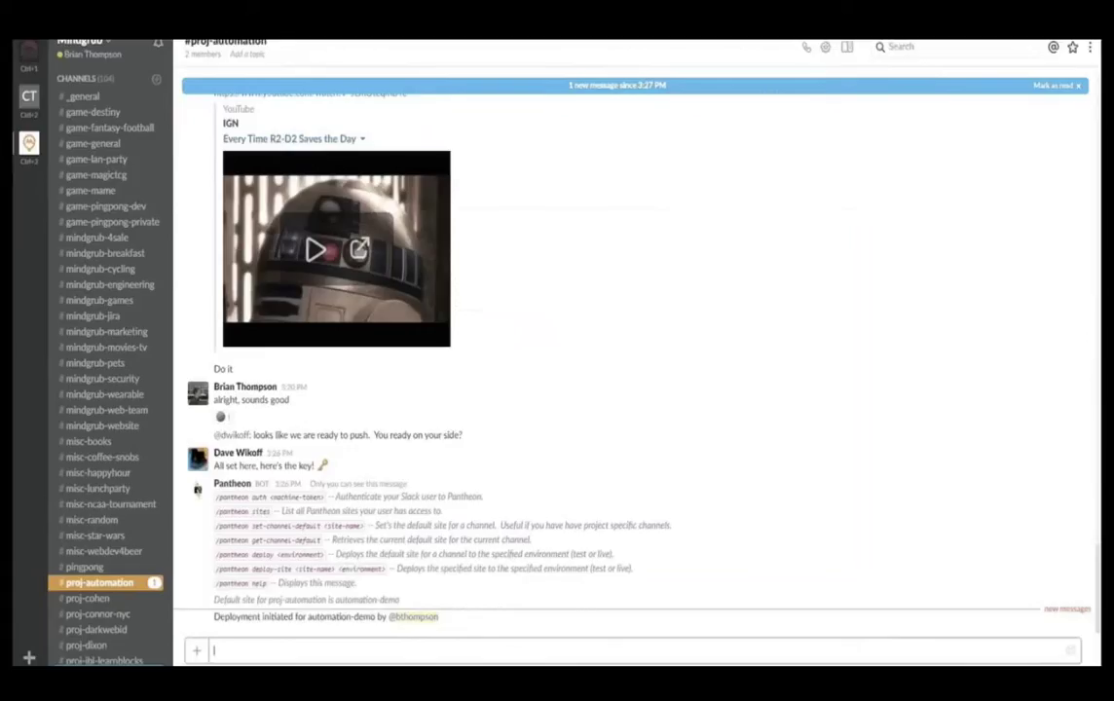
key("alt+Tab")
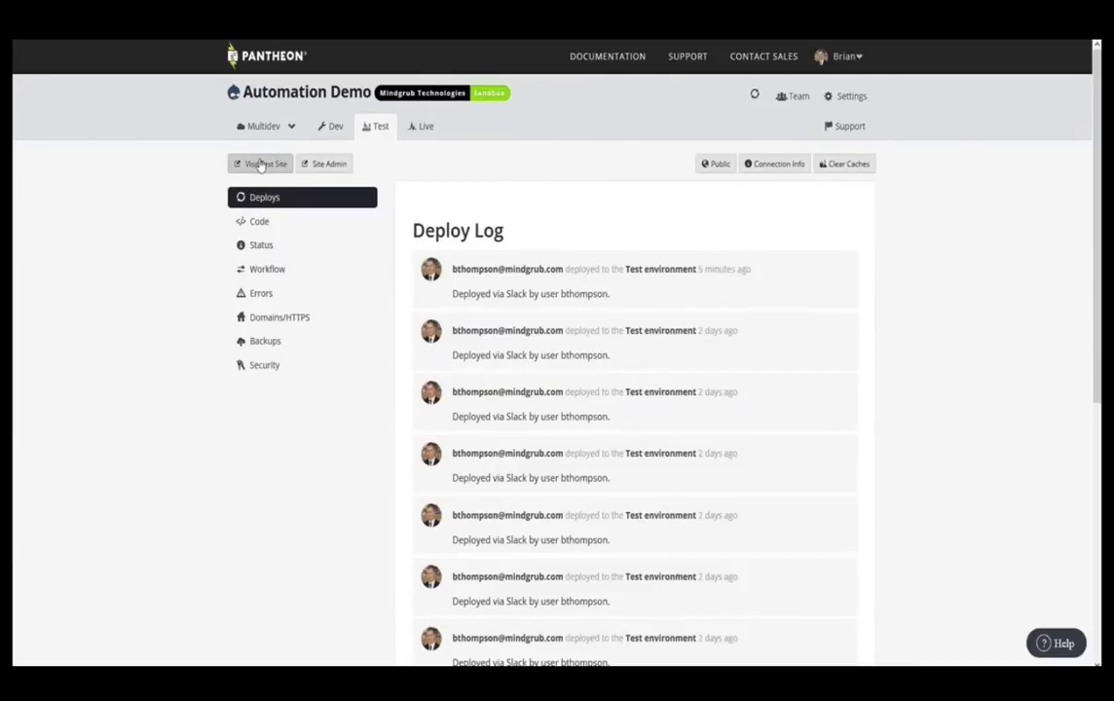
- Open the Test site and log in with the admin username and password, fixing a mistyped username
left_click(259, 164)
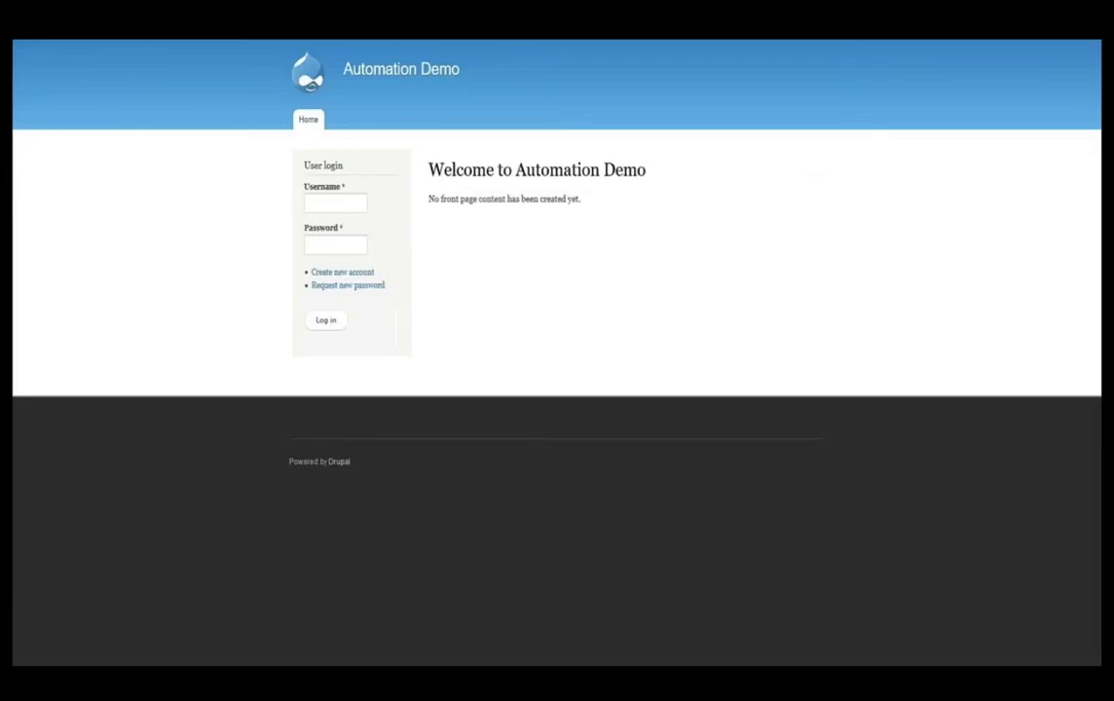
left_click(335, 200)
type("btadmi")
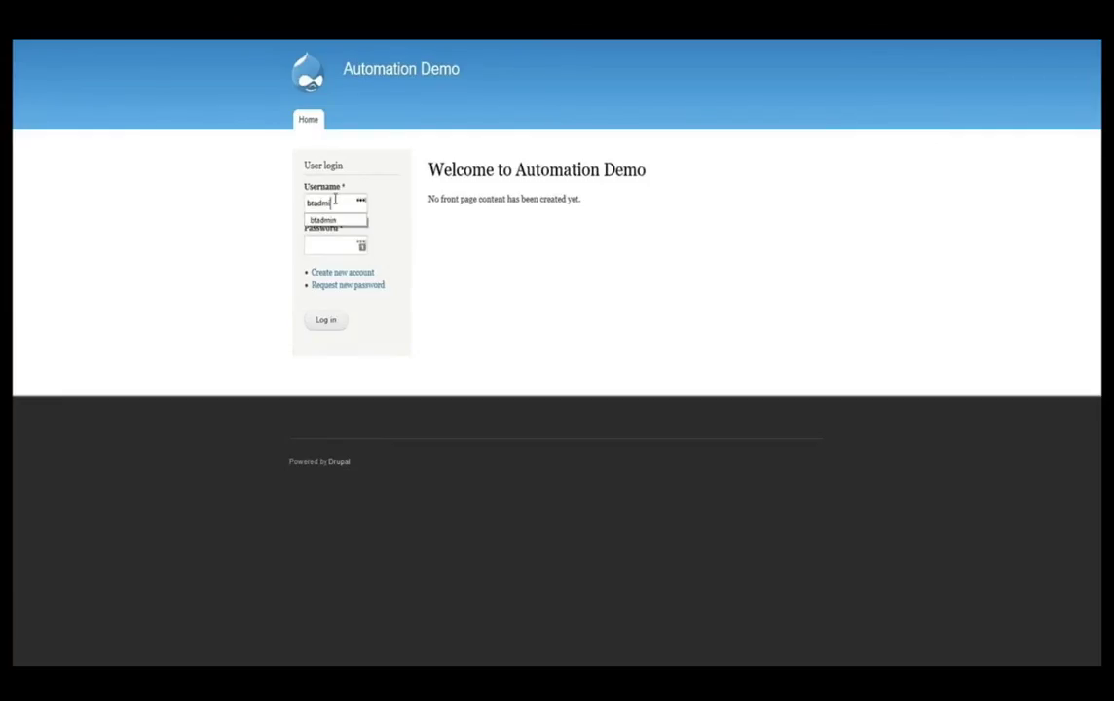
type("n")
double_click(335, 200)
type("mgadmin")
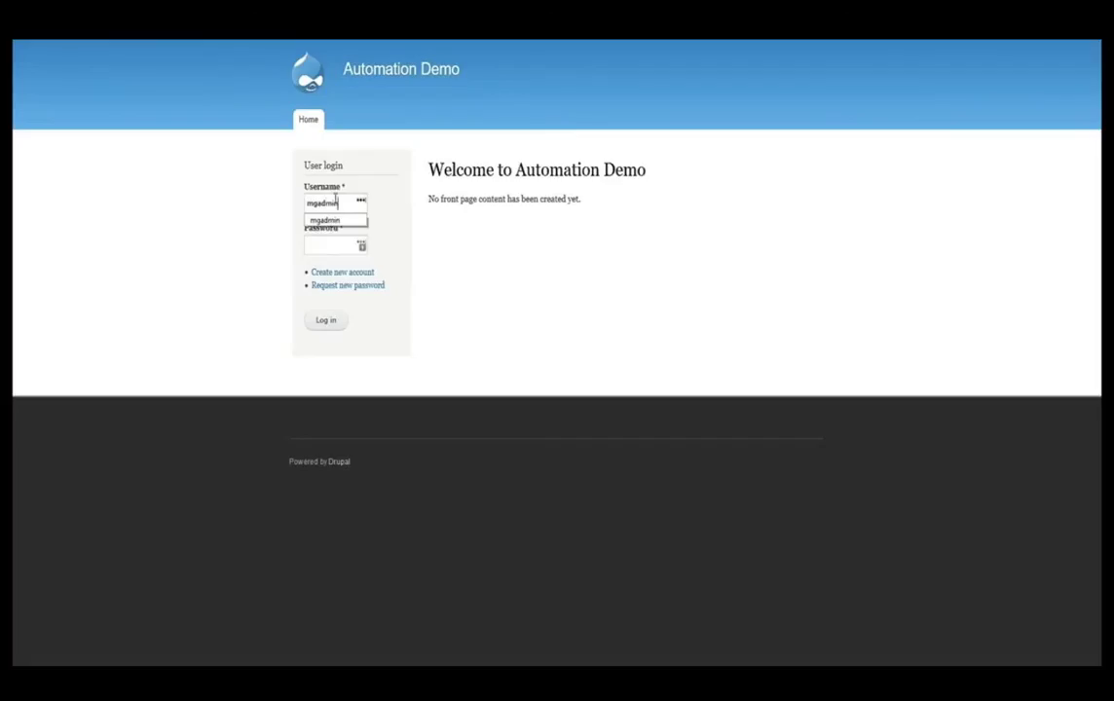
key("Tab")
type("admin")
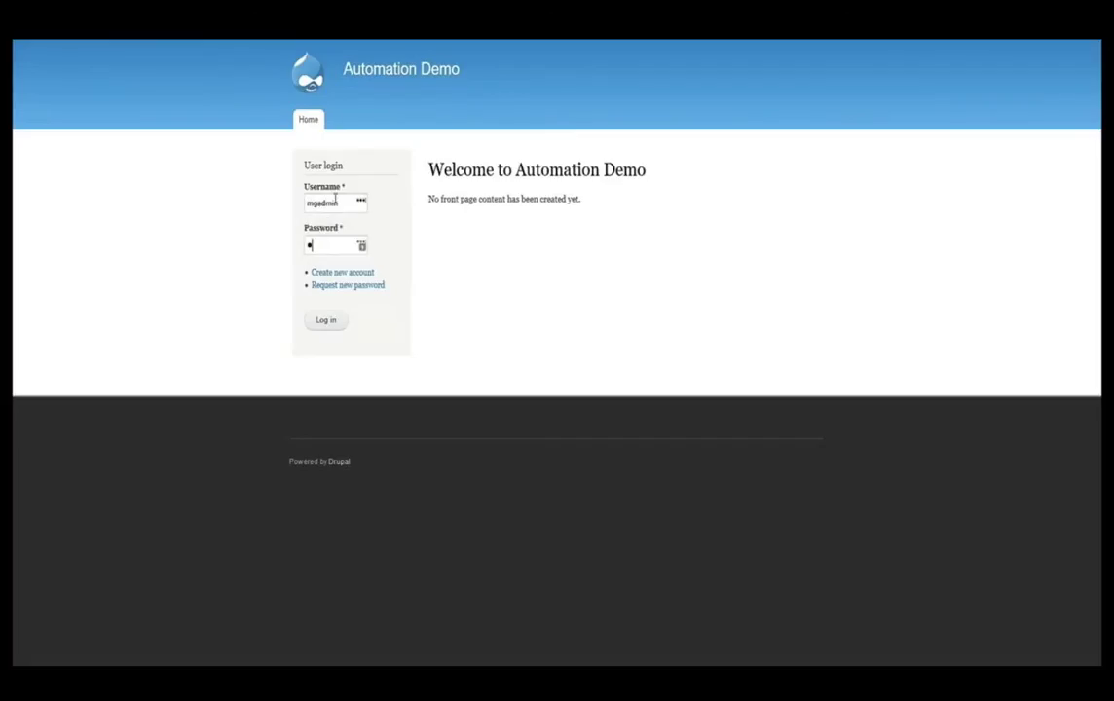
type("1234")
key("Return")
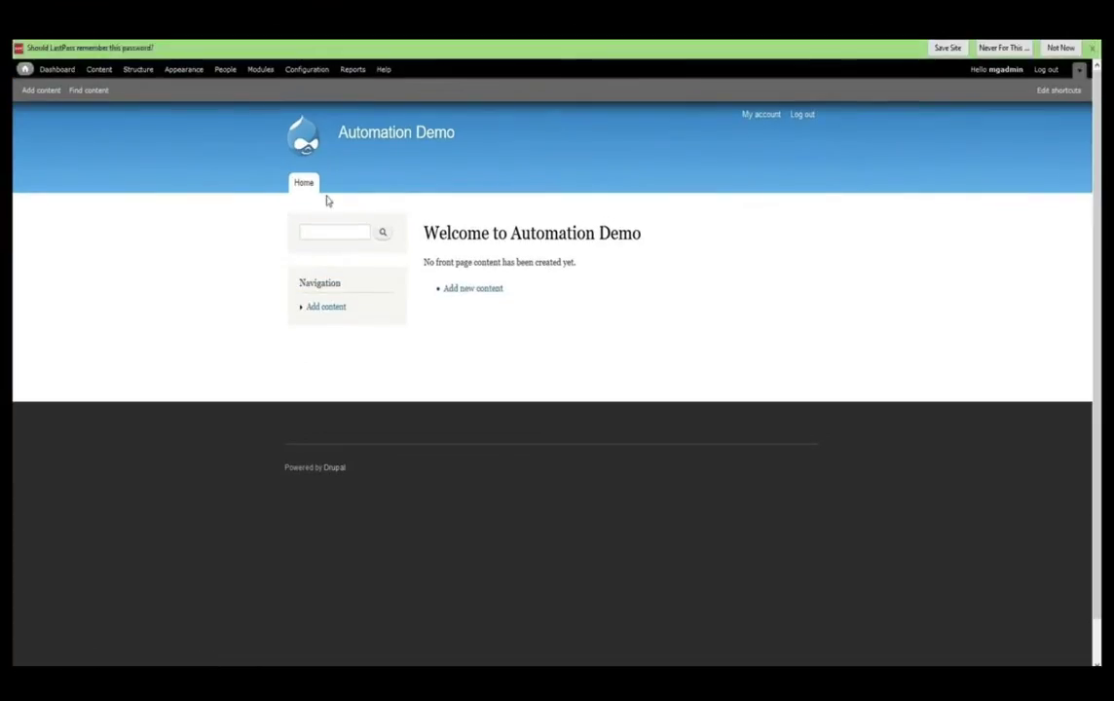
- Open People on the Test site and scroll to check the FAVORITE STAR WARS ROBOT column
left_click(224, 71)
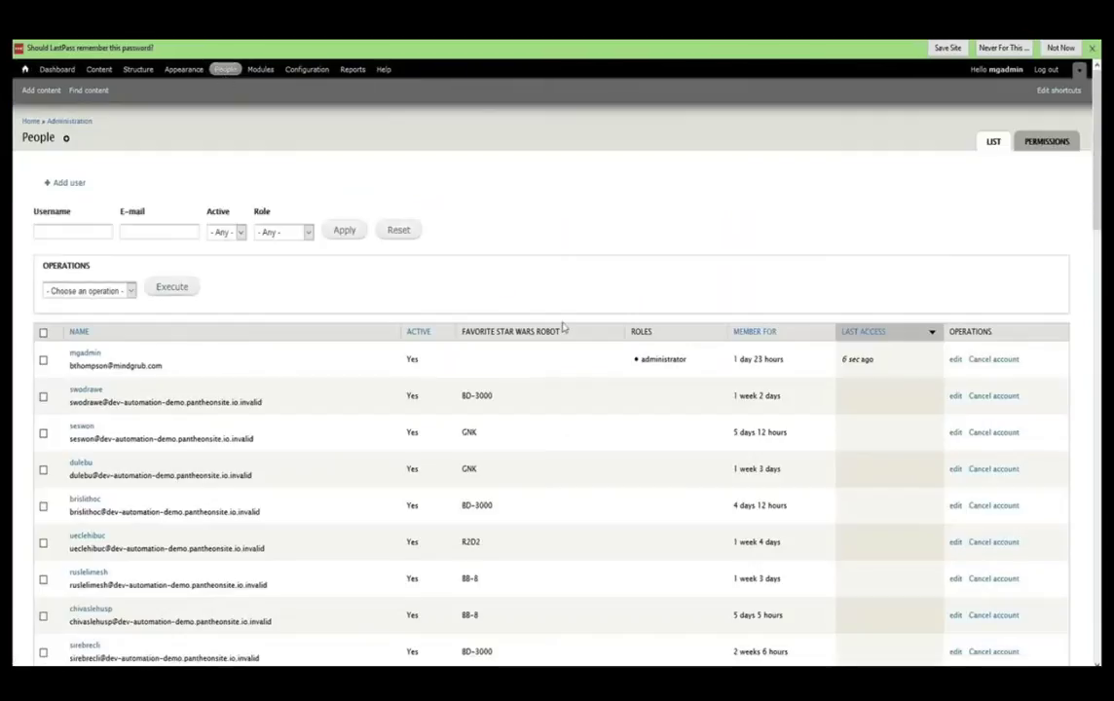
scroll(561, 336, "down", 2)
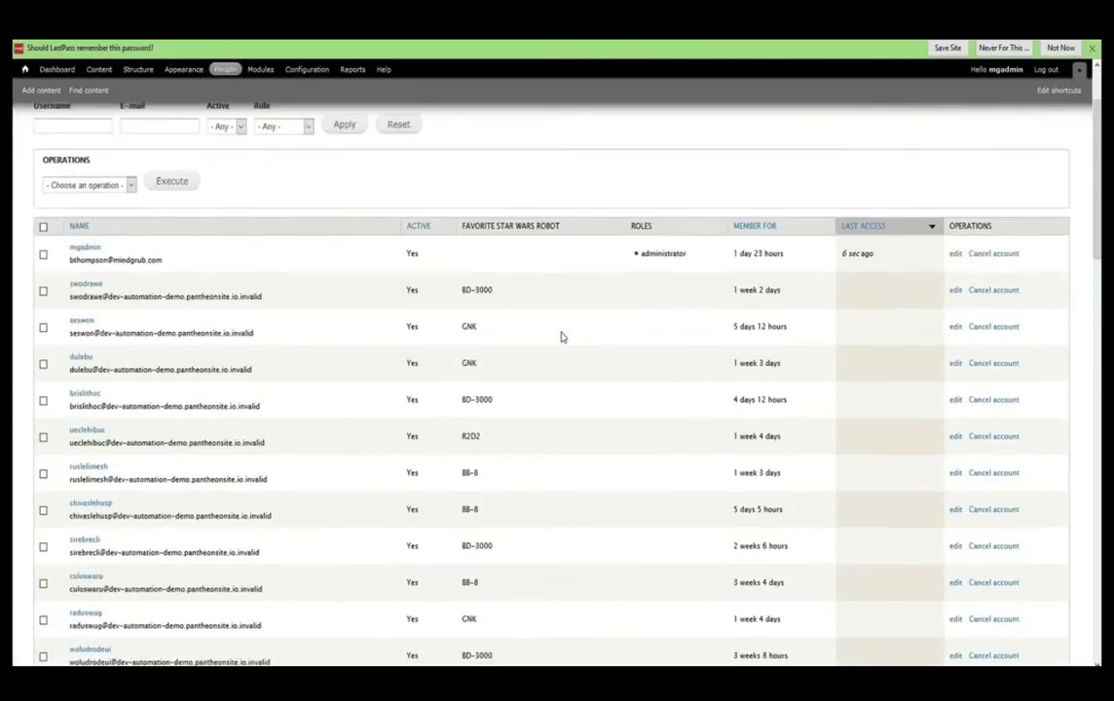
scroll(561, 337, "down", 6)
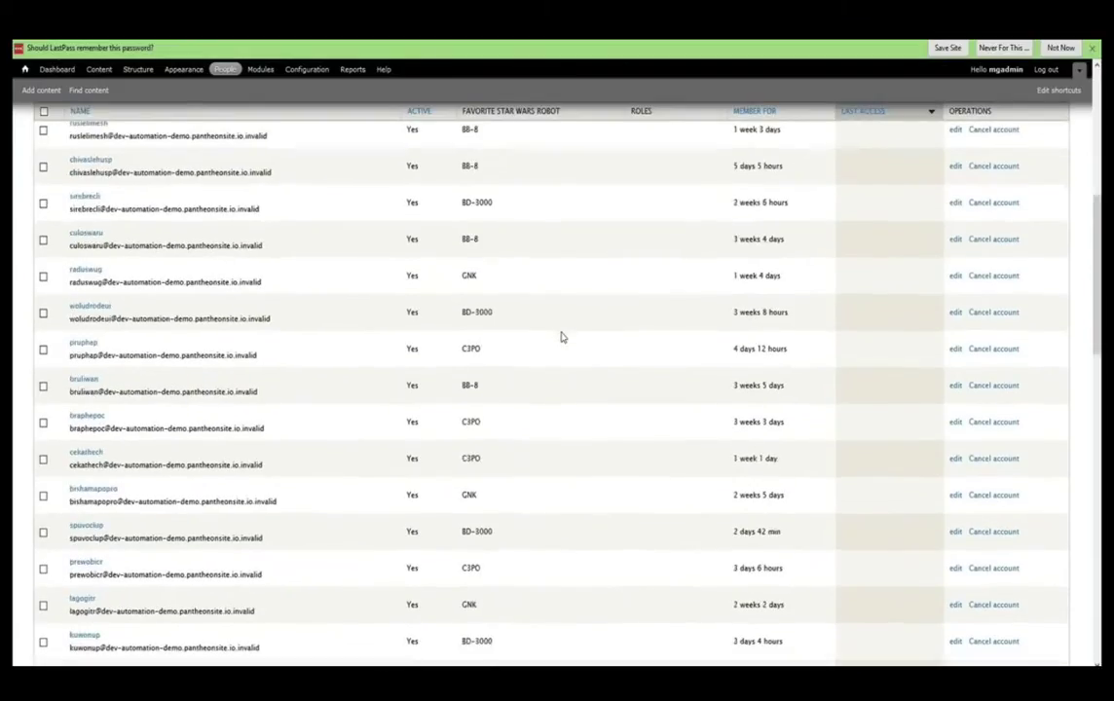
scroll(560, 336, "down", 6)
scroll(561, 337, "up", 9)
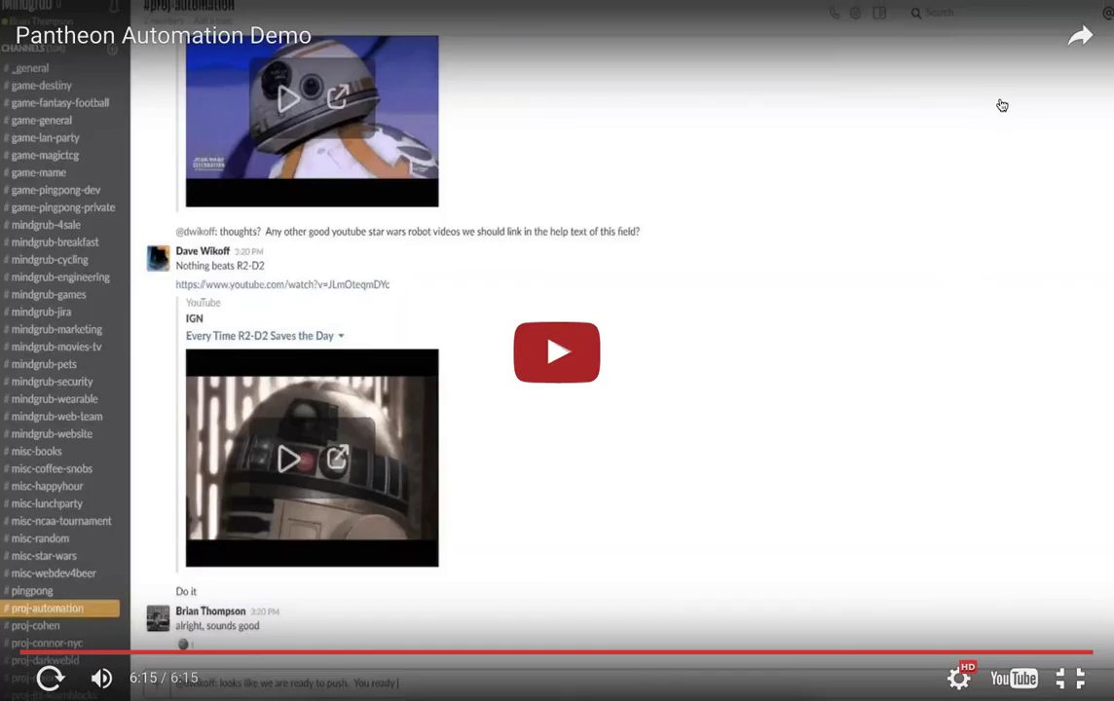
- Exit the full-screen video, start the slideshow, and advance to slide 27, 'Future Enhancements'
key("Escape")
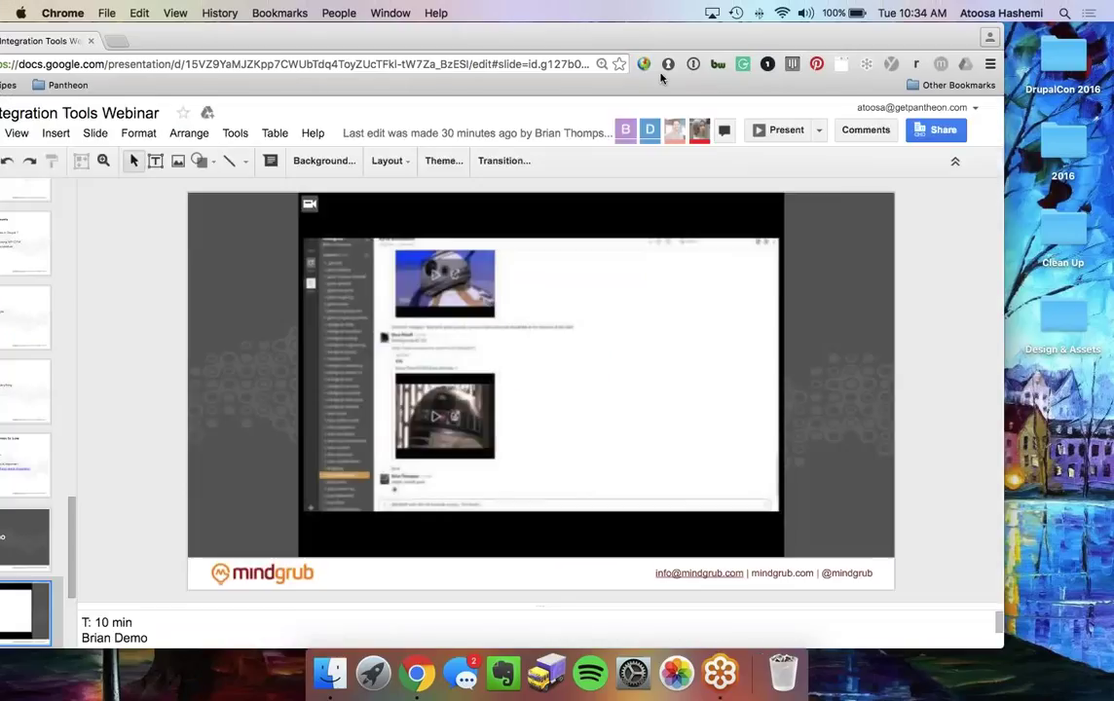
left_click(767, 131)
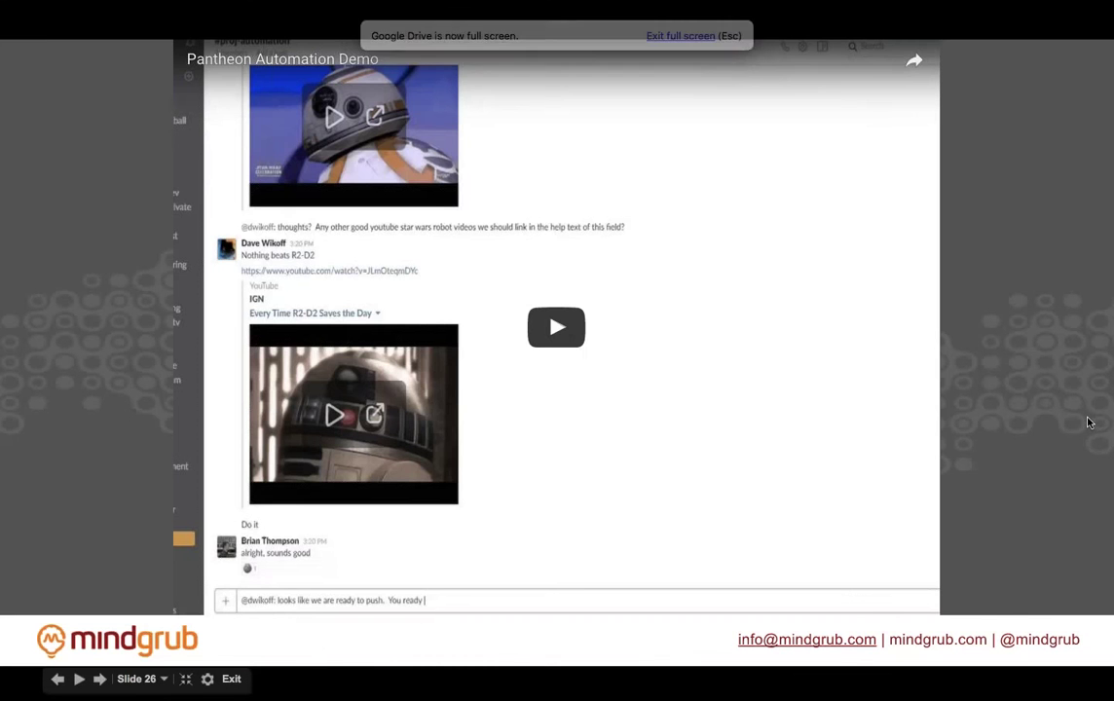
key("Right")
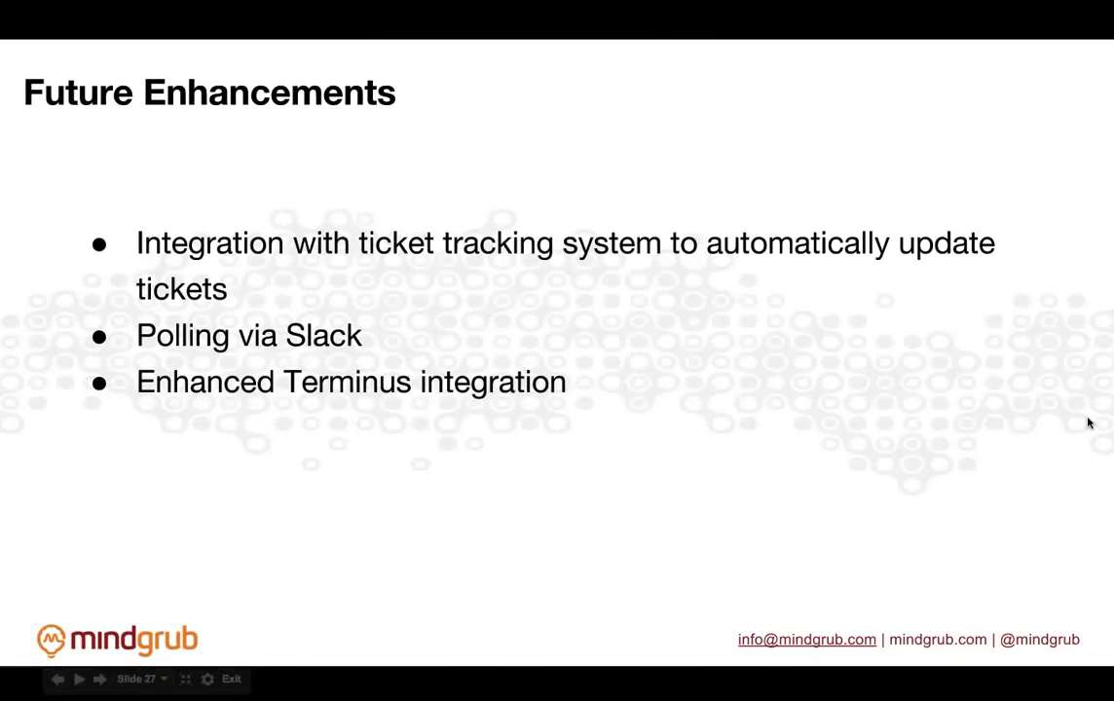